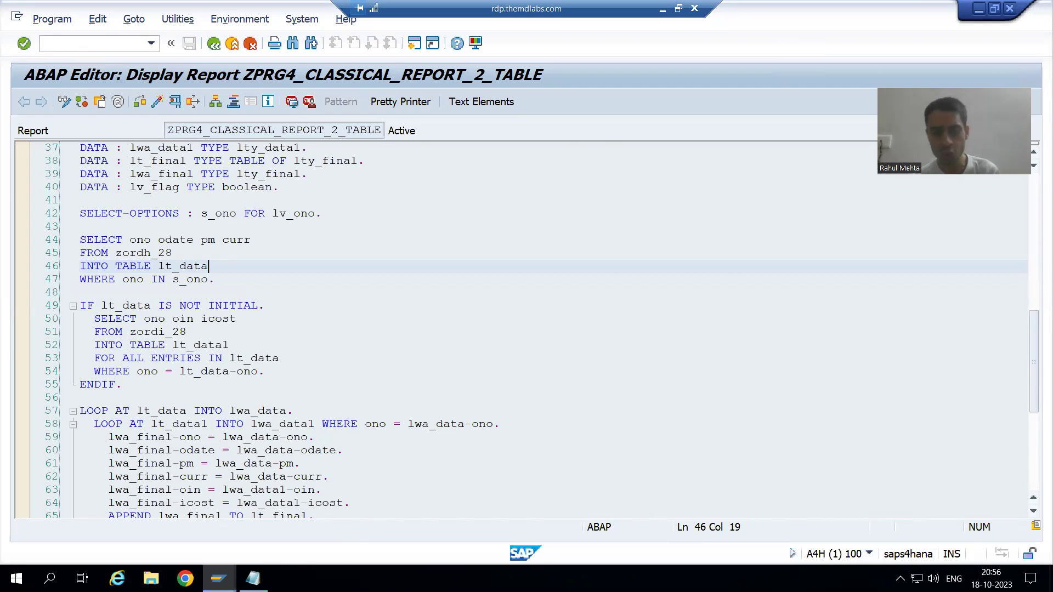
# Step: Return to SAP GUI and start the ABAP Dictionary with /nse11
pyautogui.hotkey('alt', 'Tab')
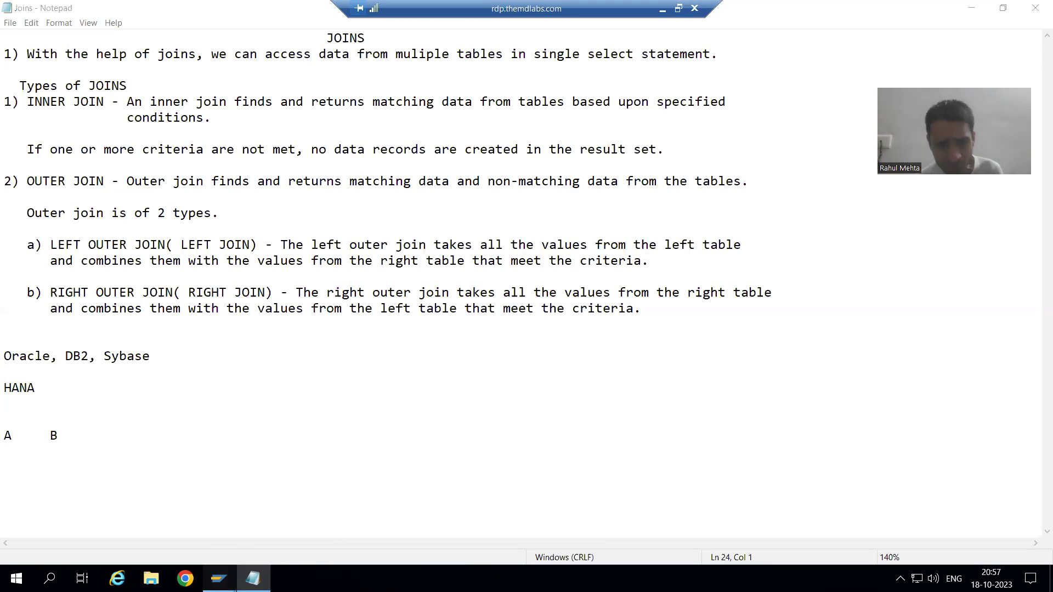
pyautogui.moveTo(218, 579)
pyautogui.click(246, 544)
pyautogui.click(61, 45)
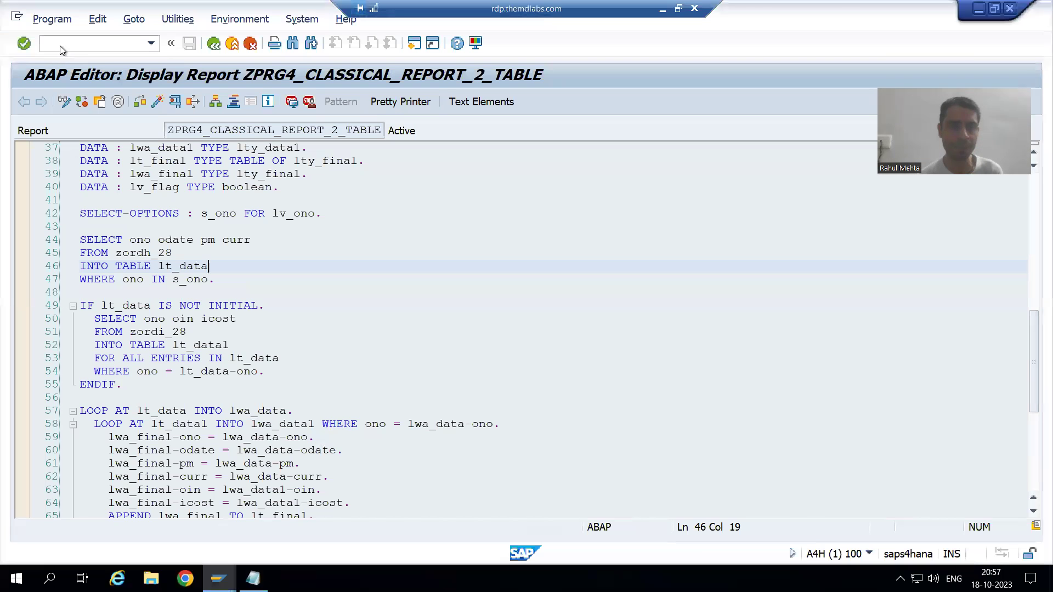
pyautogui.write('/ns')
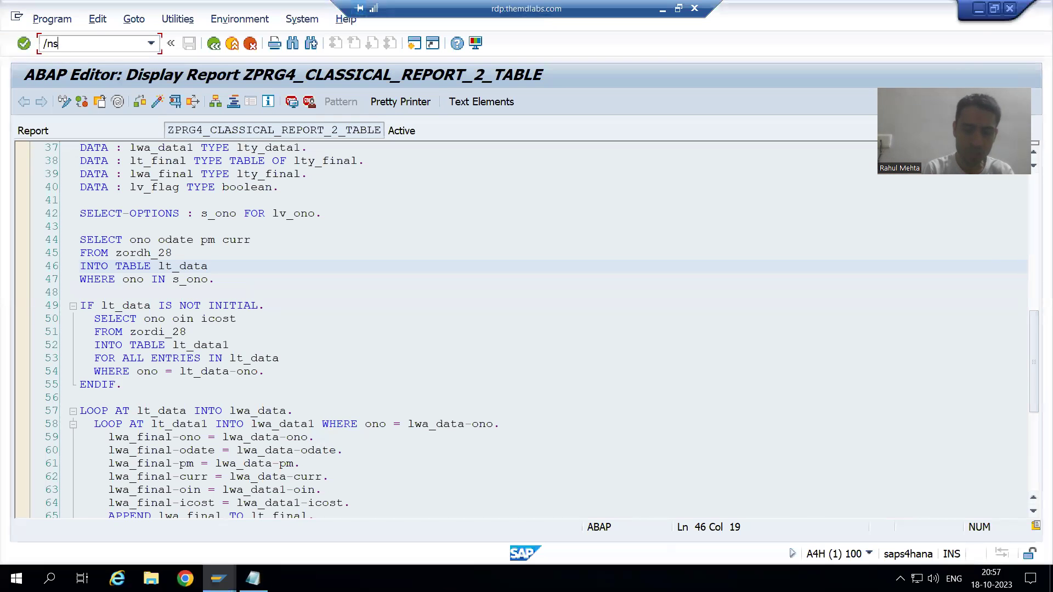
pyautogui.write('e11')
pyautogui.press('Return')
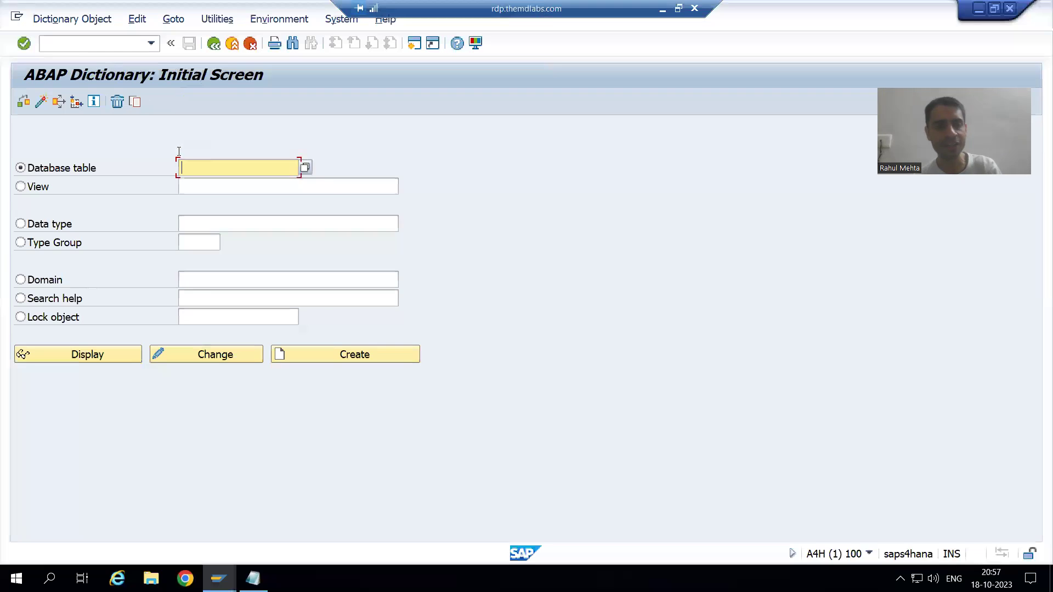
# Step: List all 7 entries of table ZORDH_28 and open the spreadsheet export
pyautogui.click(183, 167)
pyautogui.click(211, 220)
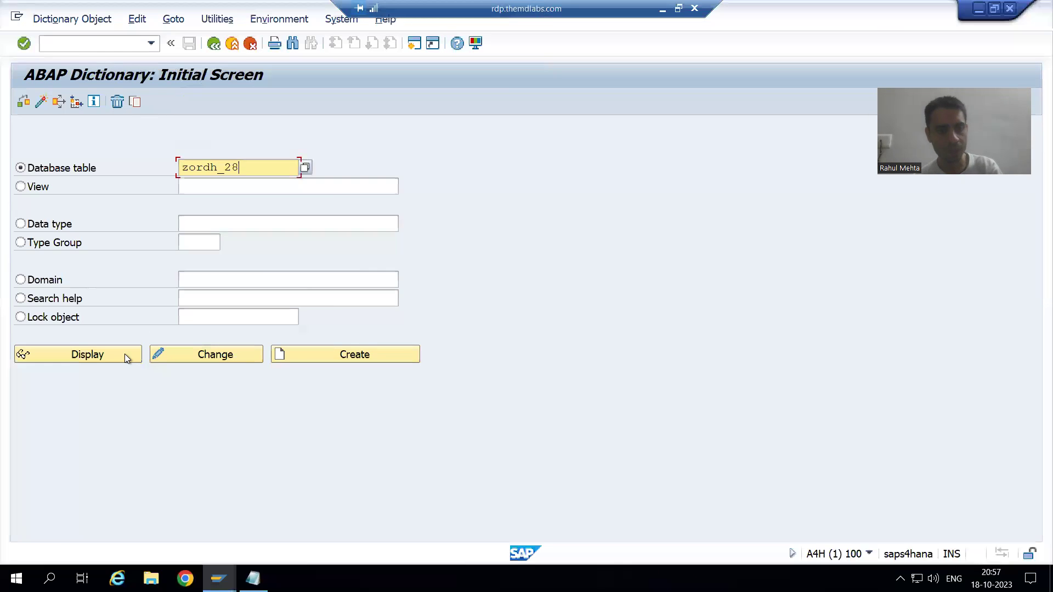
pyautogui.click(127, 357)
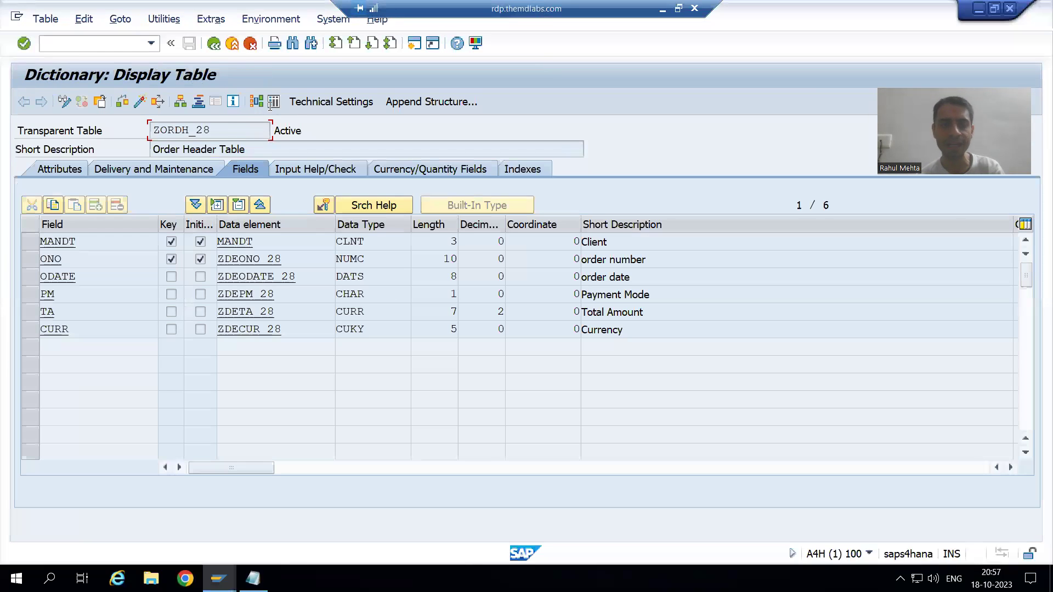
pyautogui.click(272, 104)
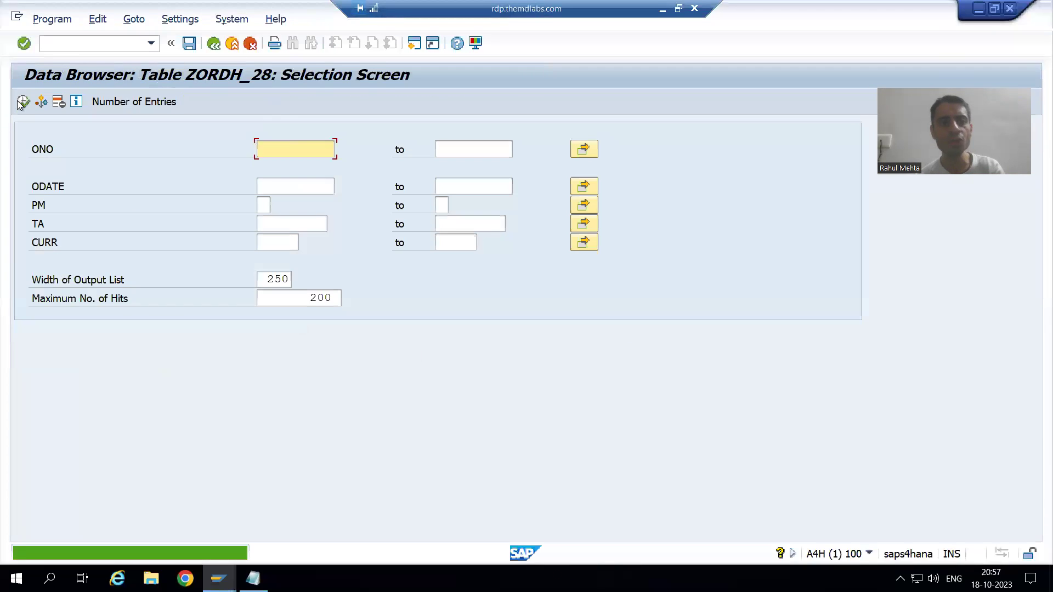
pyautogui.click(20, 104)
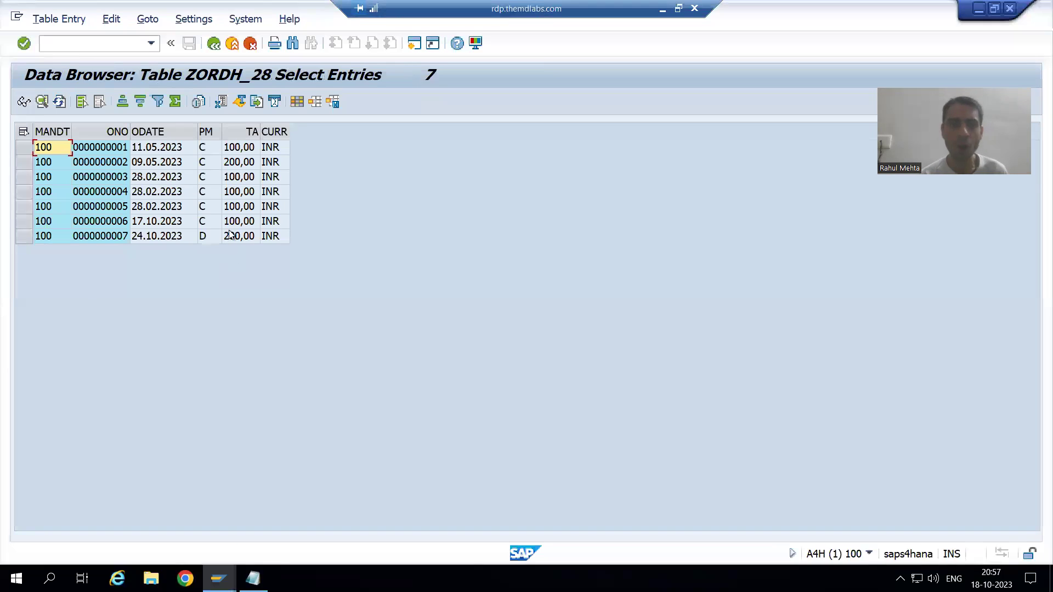
pyautogui.click(222, 103)
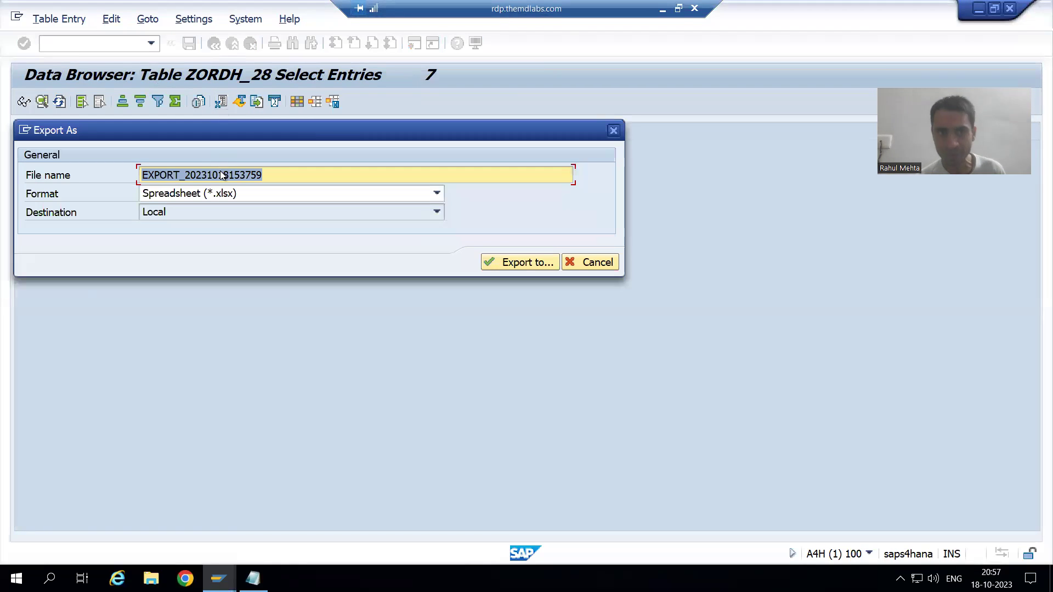
# Step: Save the ZORDH_28 export as Spreadsheet (*.xlsx) to the Desktop and allow opening it
pyautogui.click(242, 193)
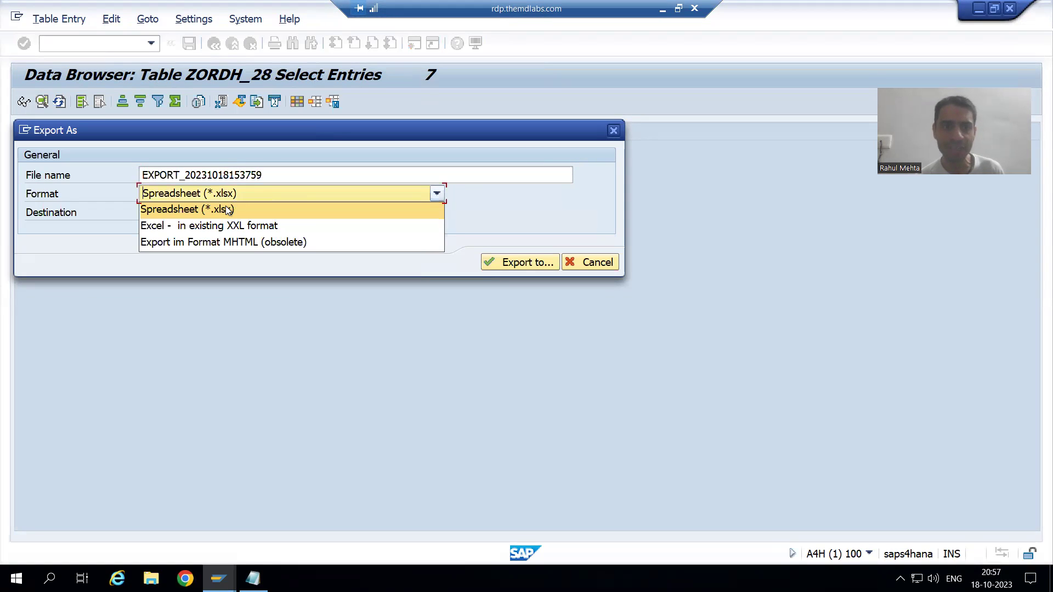
pyautogui.click(228, 210)
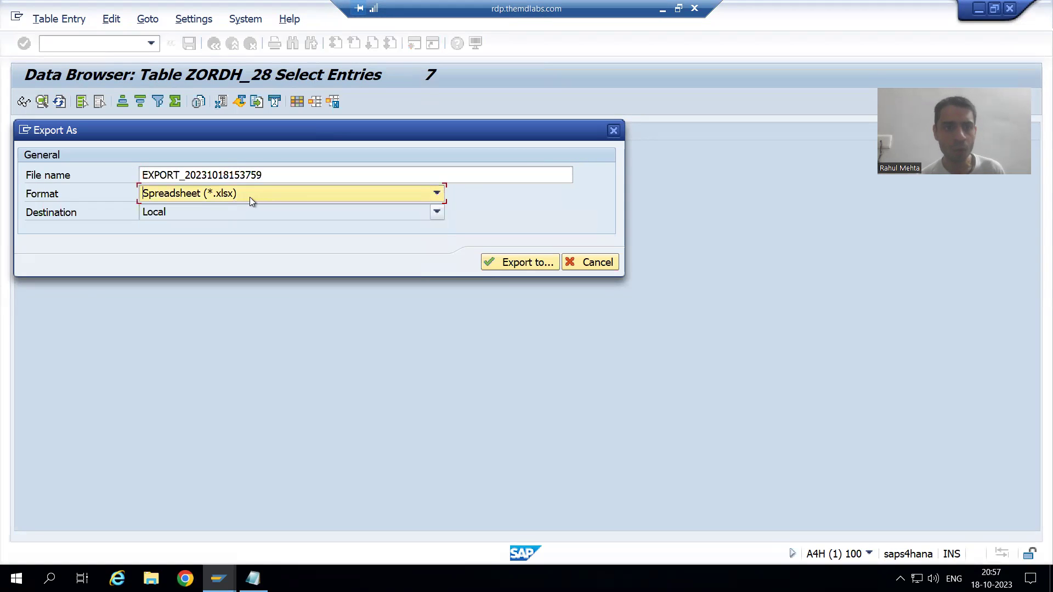
pyautogui.click(532, 261)
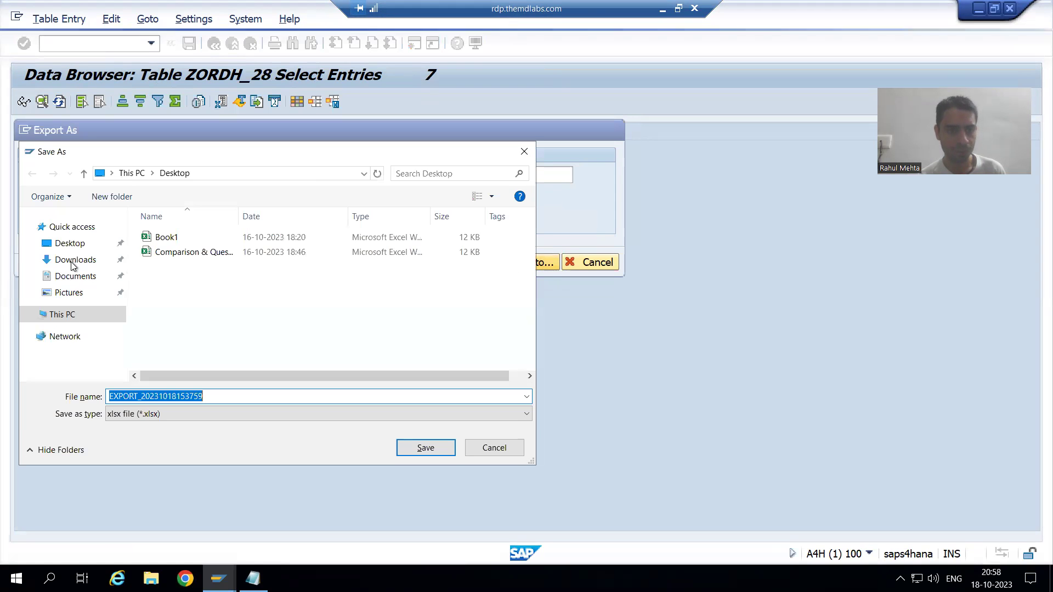
pyautogui.click(70, 243)
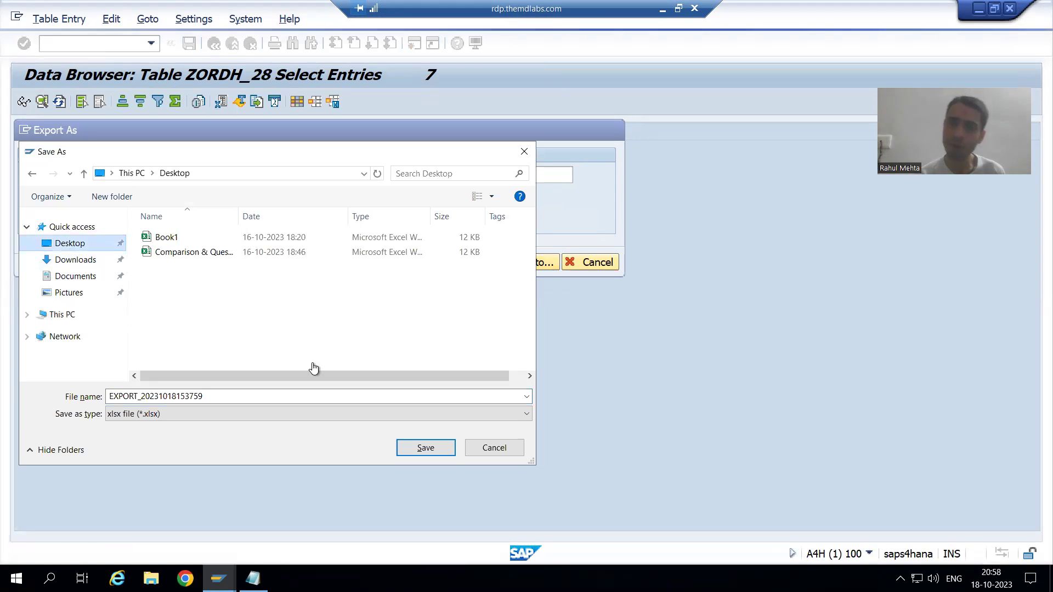
pyautogui.click(423, 449)
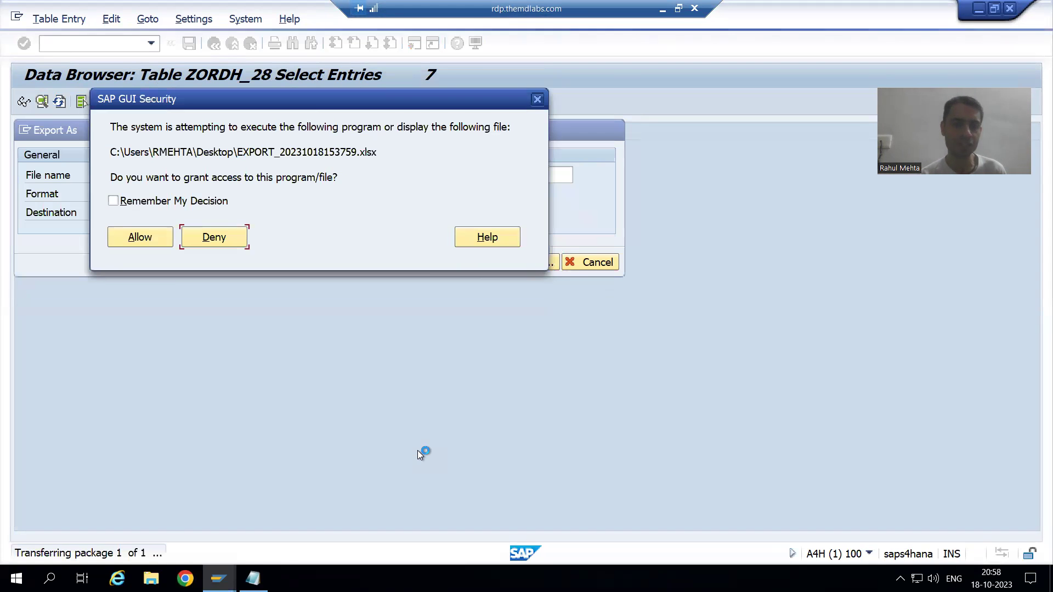
pyautogui.click(113, 201)
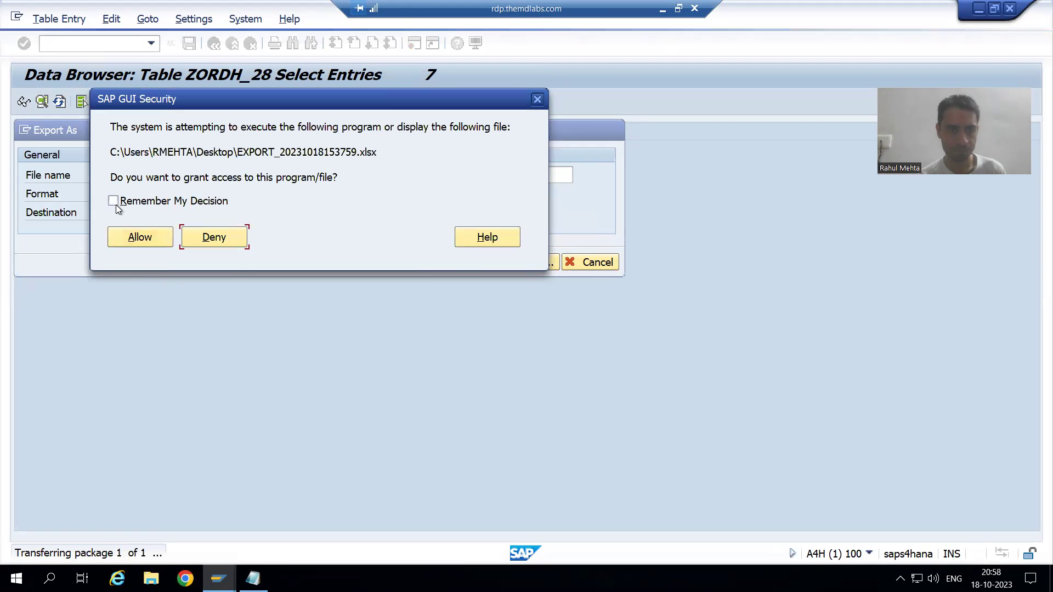
pyautogui.click(132, 237)
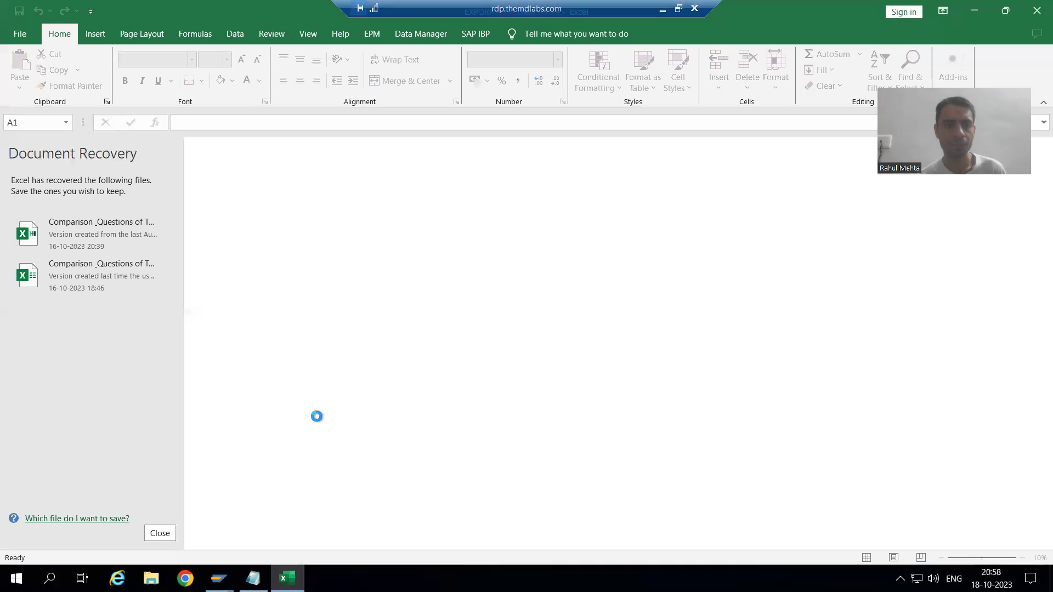
# Step: Discard Excel's recovered files, then return to the ZORDH_28 Data Browser in SAP
pyautogui.click(159, 533)
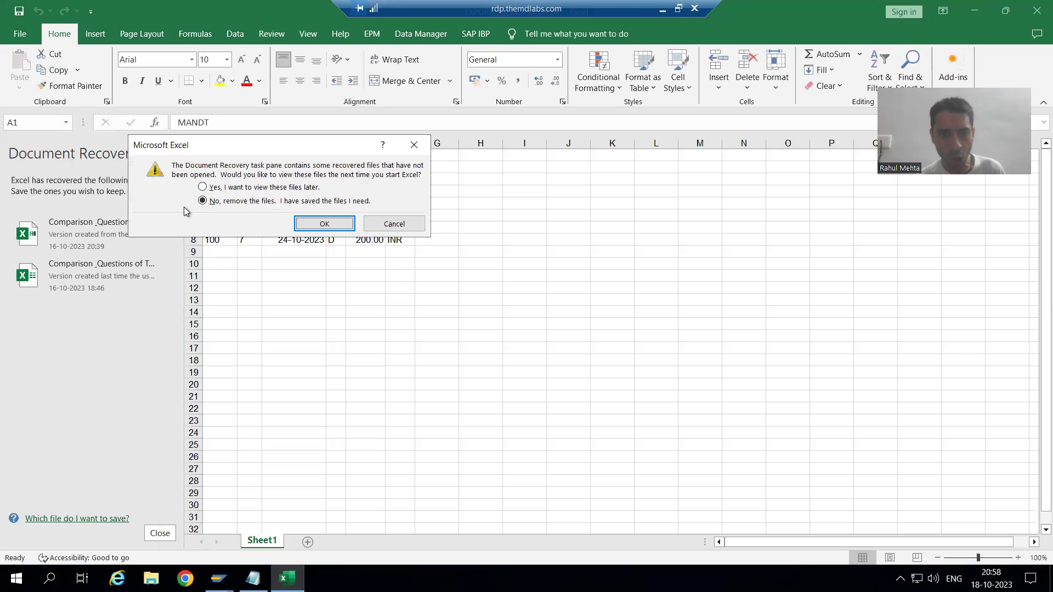
pyautogui.click(315, 225)
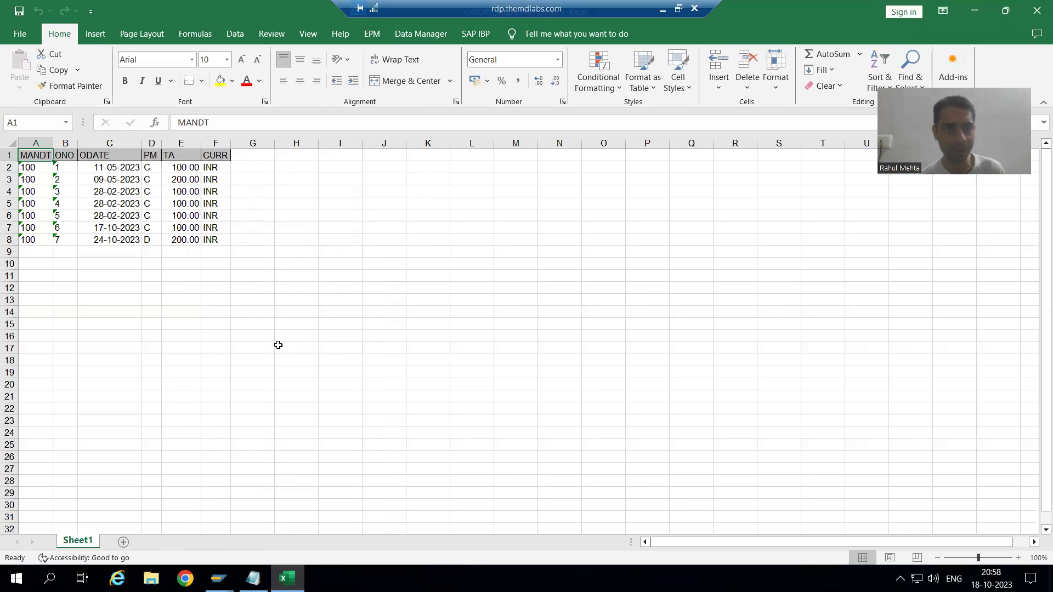
pyautogui.click(279, 345)
pyautogui.moveTo(219, 579)
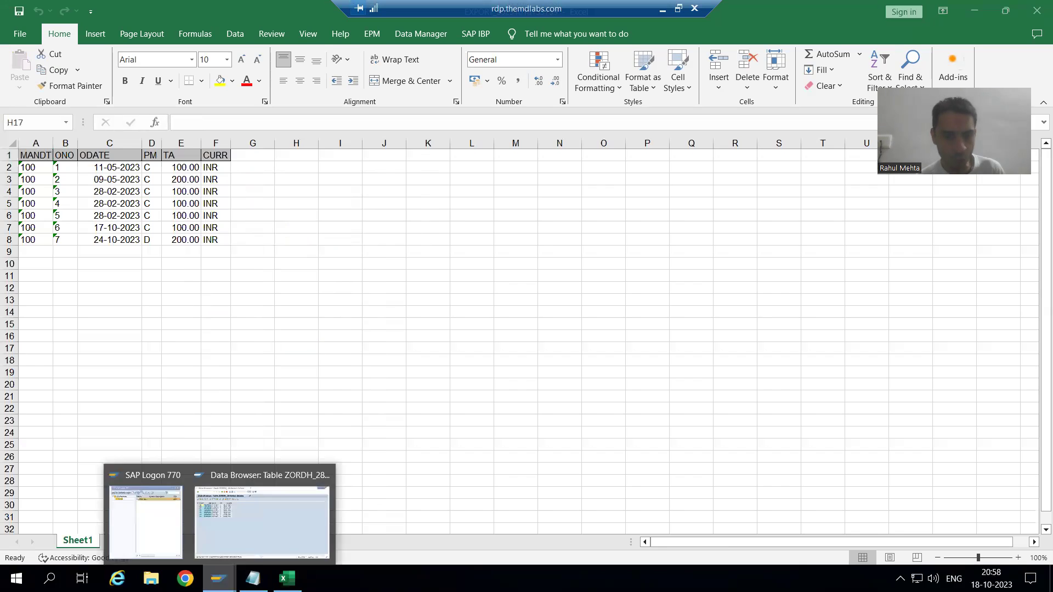
pyautogui.click(263, 537)
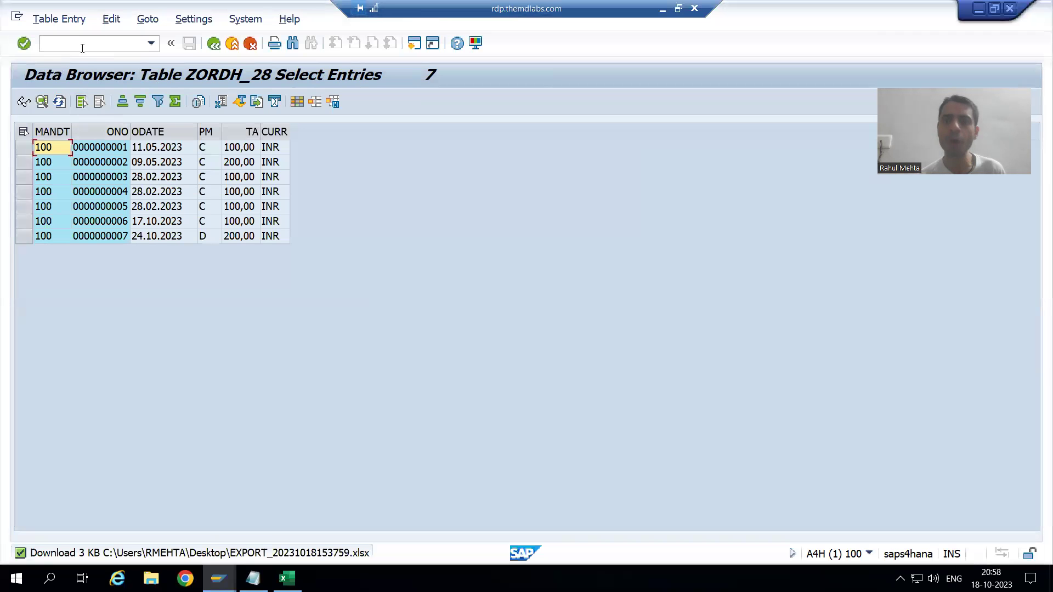
# Step: List all 14 entries of table ZORDI_28 and open the spreadsheet export
pyautogui.write('/')
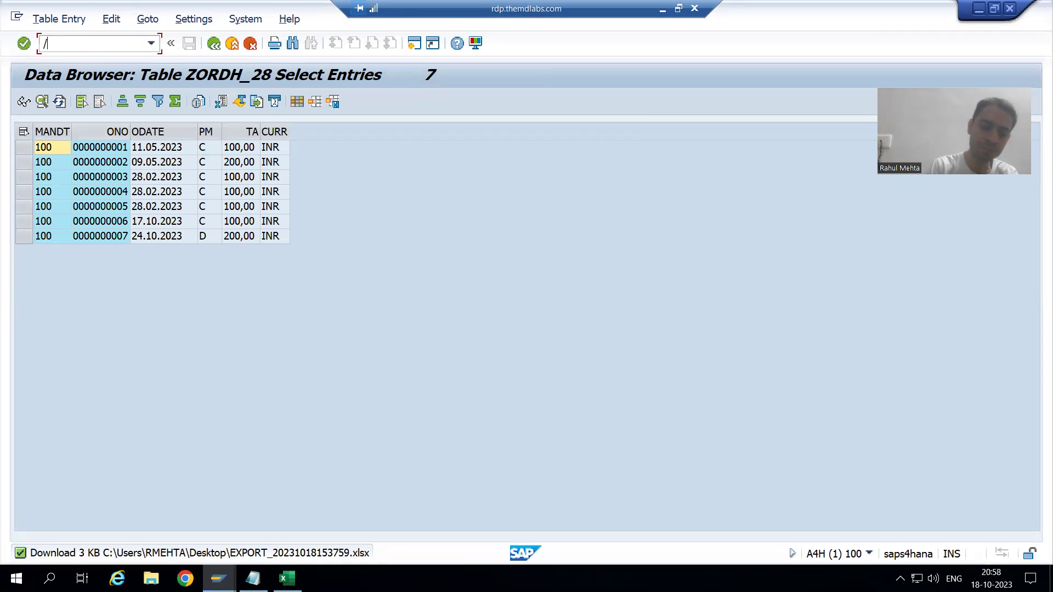
pyautogui.write('nse16n')
pyautogui.press('Return')
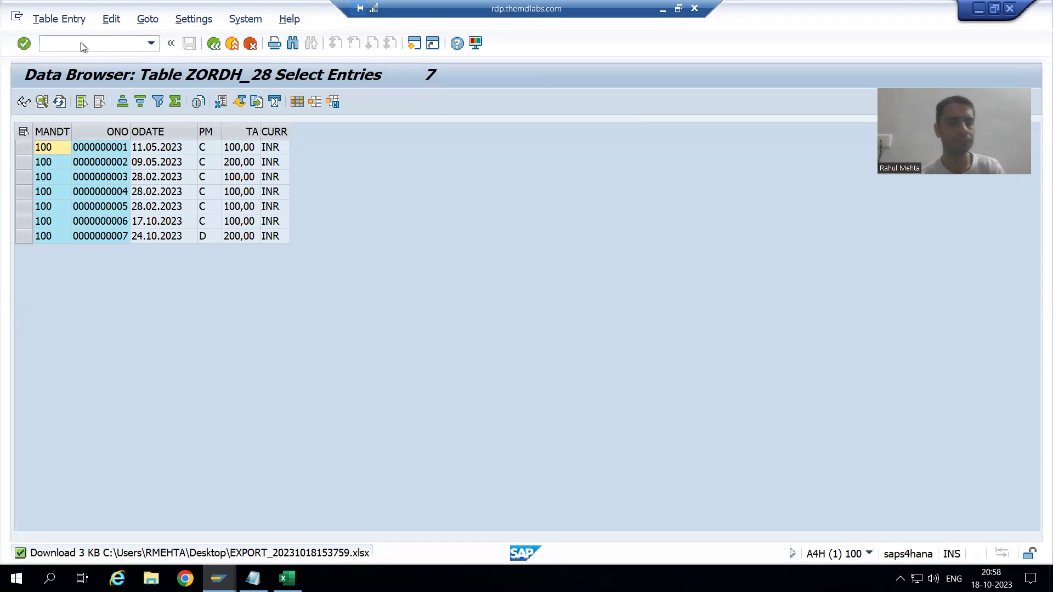
pyautogui.press('BackSpace')
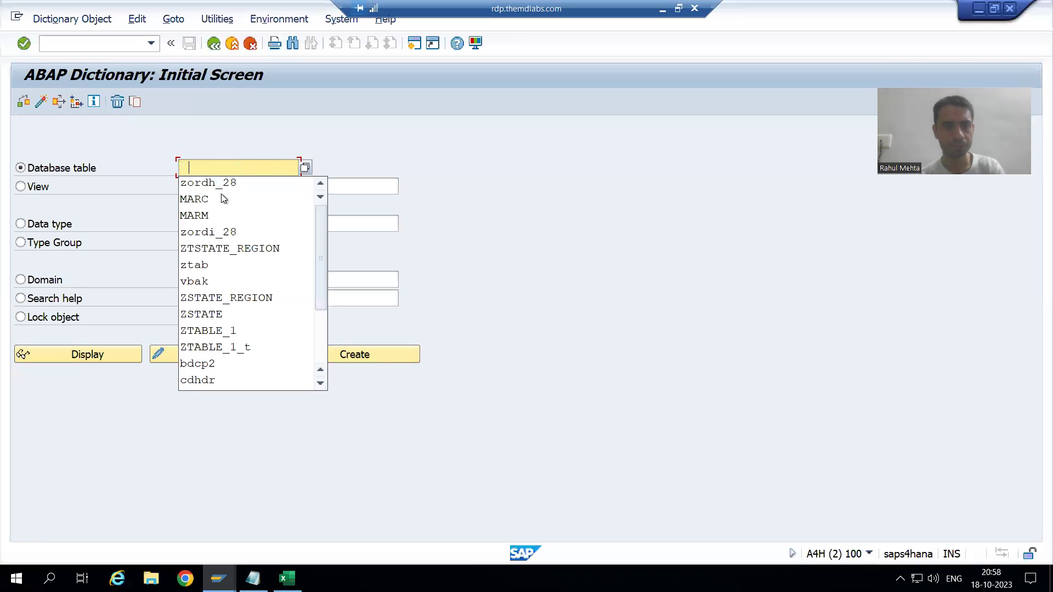
pyautogui.click(213, 232)
pyautogui.click(114, 357)
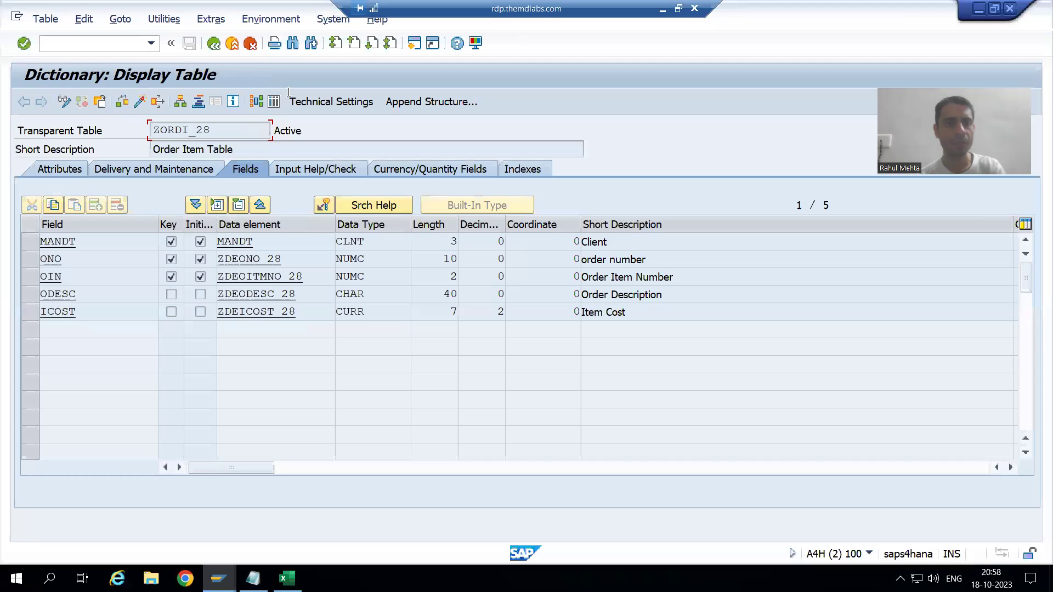
pyautogui.click(274, 102)
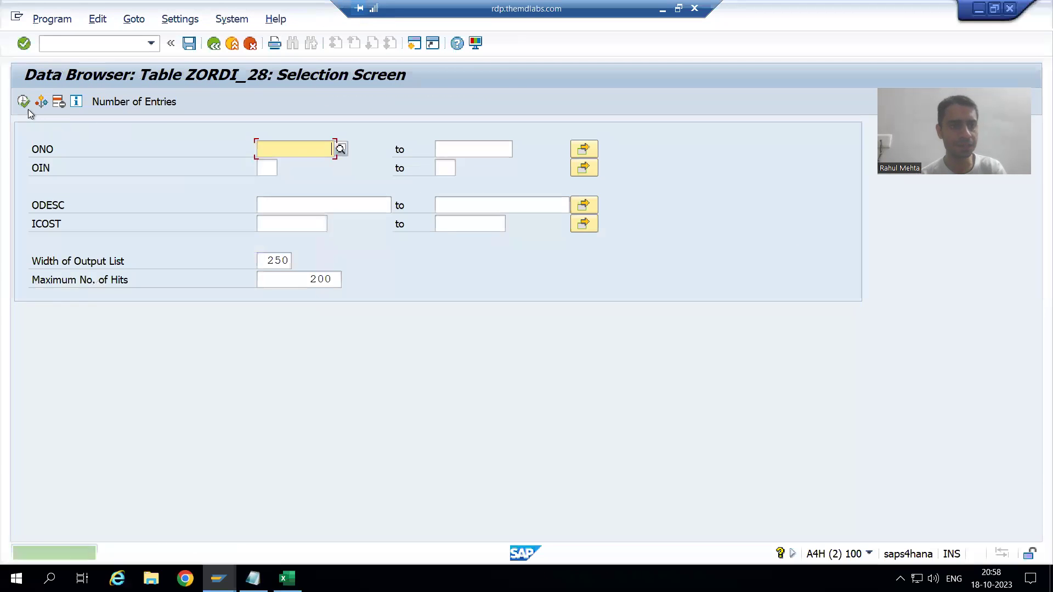
pyautogui.click(23, 101)
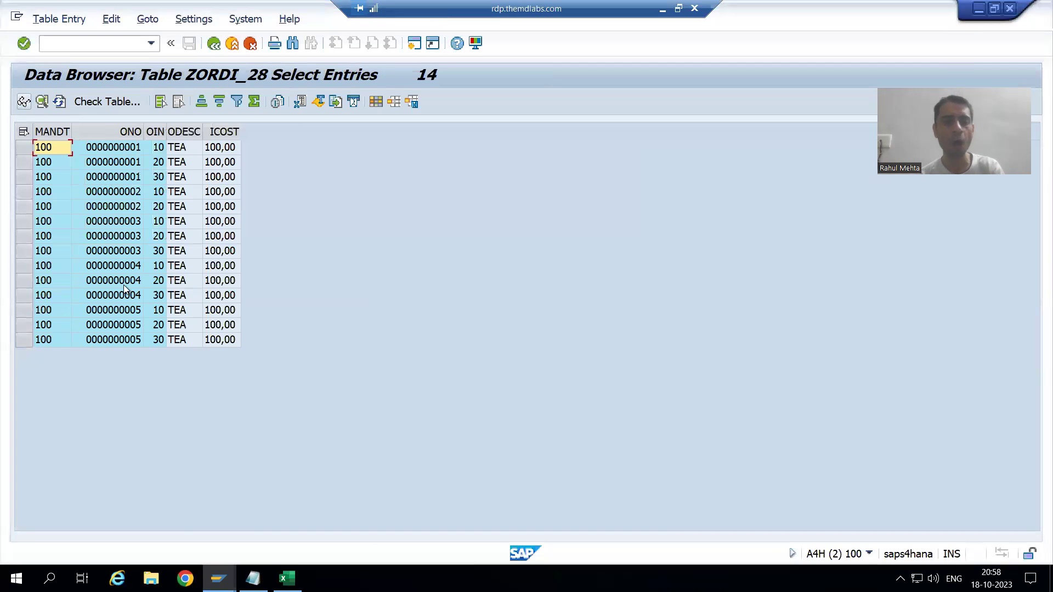
pyautogui.click(299, 103)
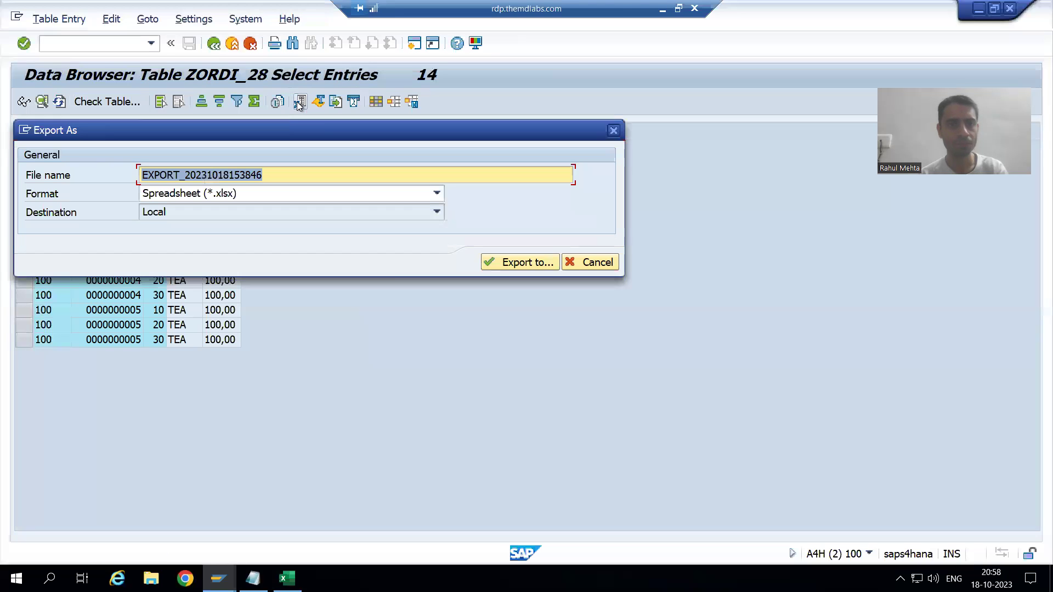
# Step: Save the ZORDI_28 export as an xlsx file on the Desktop and allow opening it
pyautogui.click(521, 262)
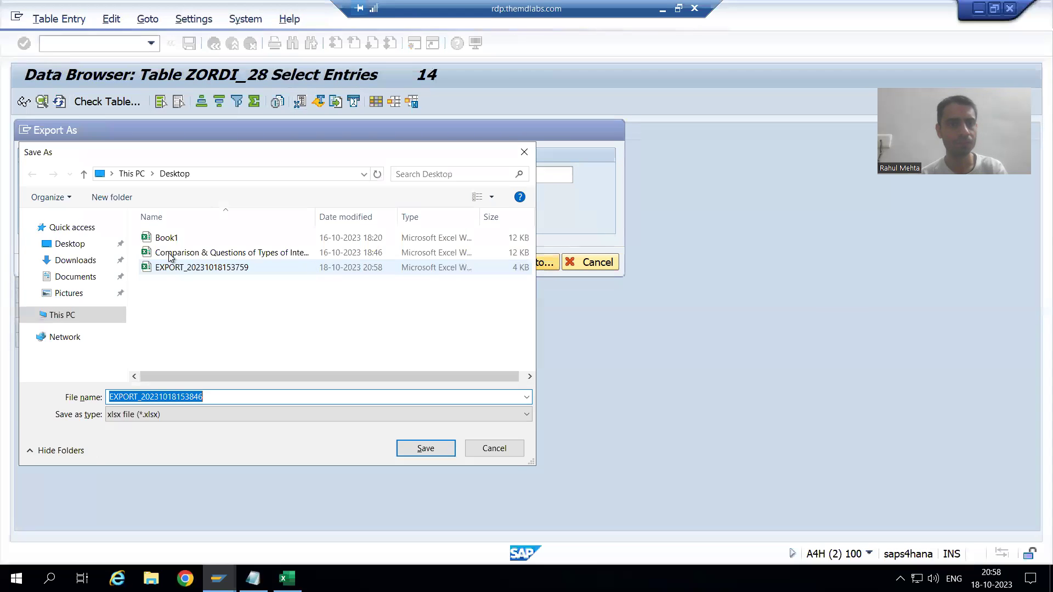
pyautogui.click(420, 452)
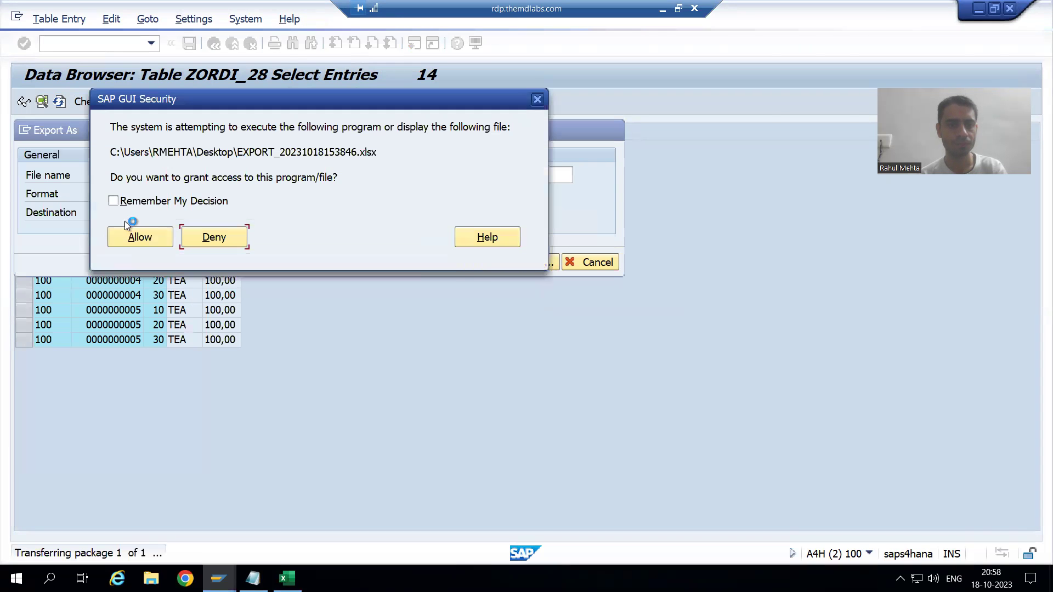
pyautogui.click(114, 200)
pyautogui.click(132, 237)
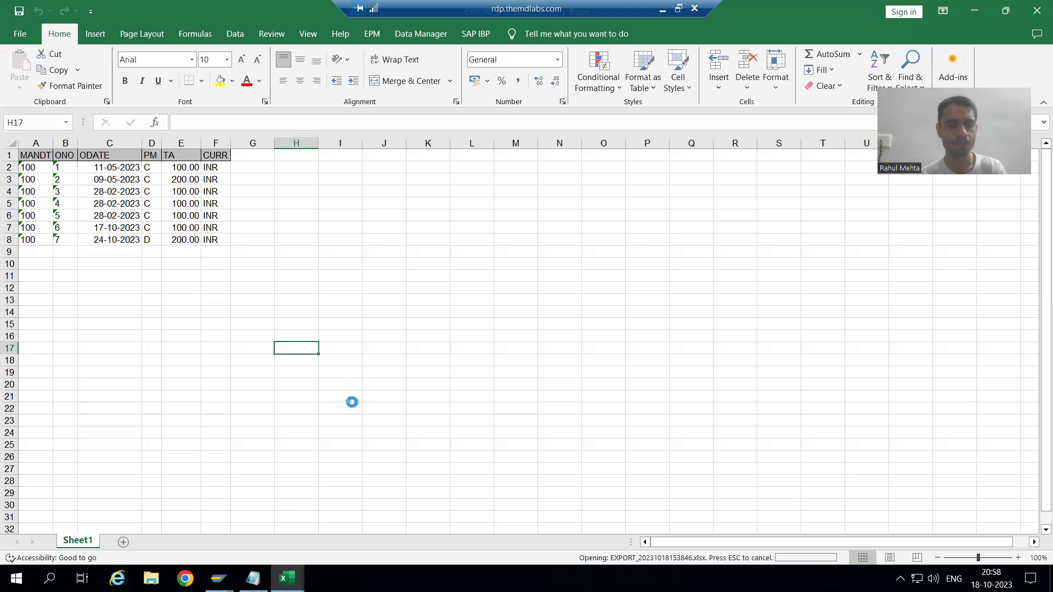
# Step: Copy the item table A1:E15 and paste it into the header sheet at K1
pyautogui.click(299, 386)
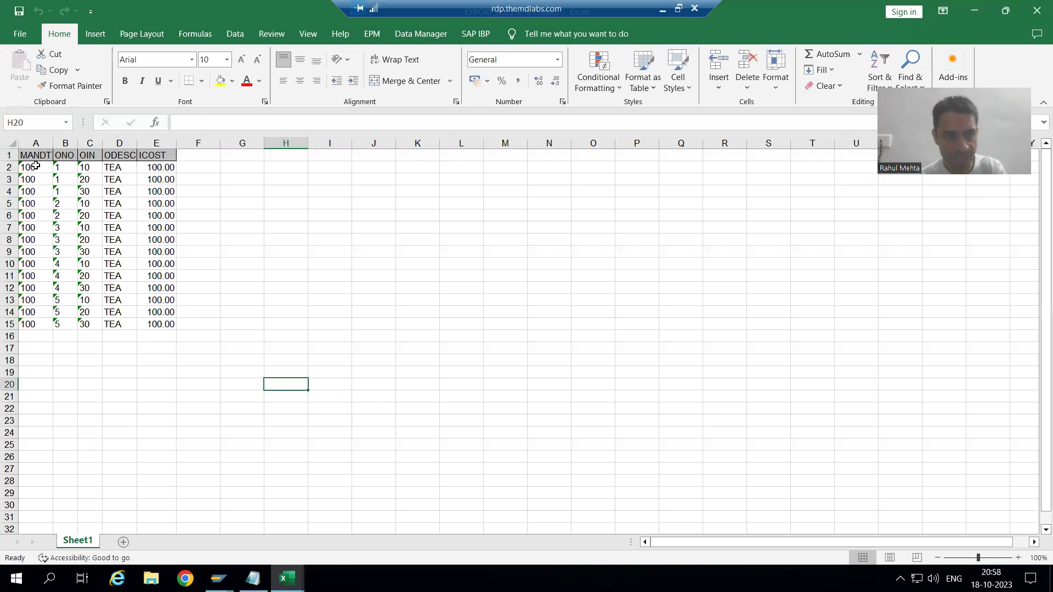
pyautogui.moveTo(36, 157); pyautogui.dragTo(166, 319)
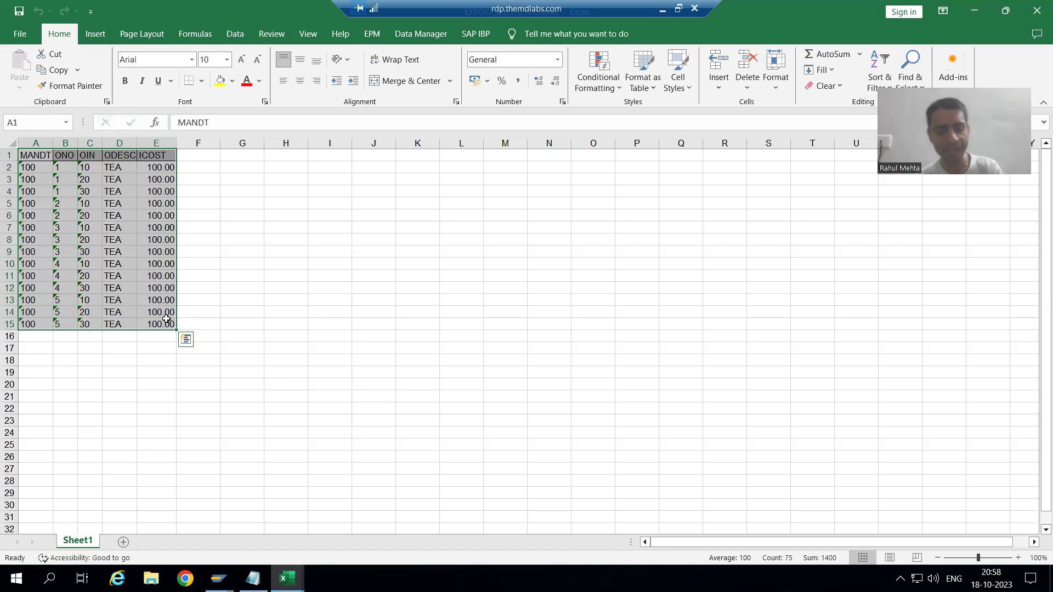
pyautogui.hotkey('ctrl', 'c')
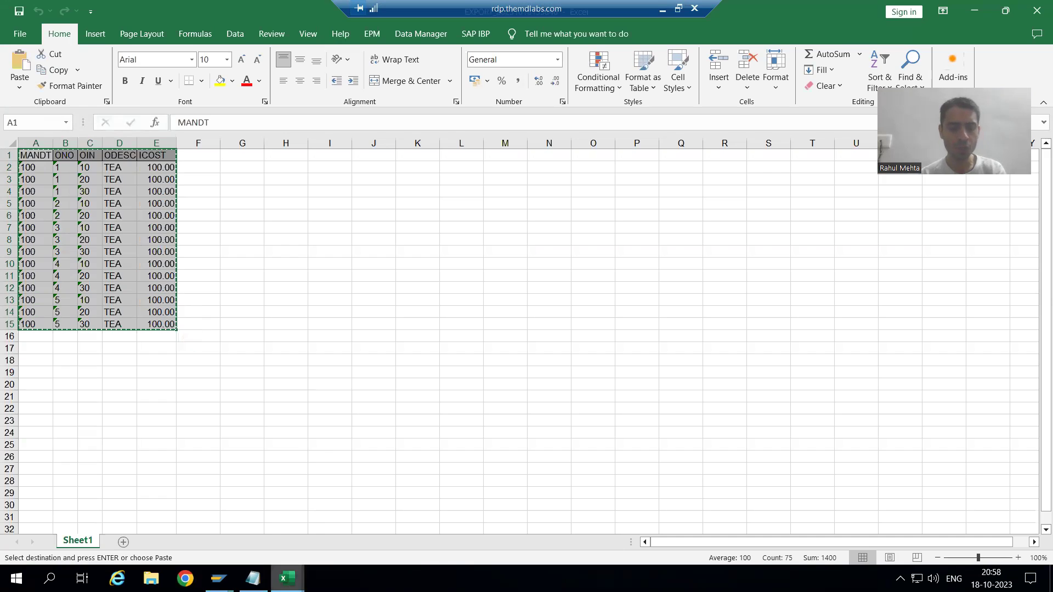
pyautogui.moveTo(287, 578)
pyautogui.click(236, 521)
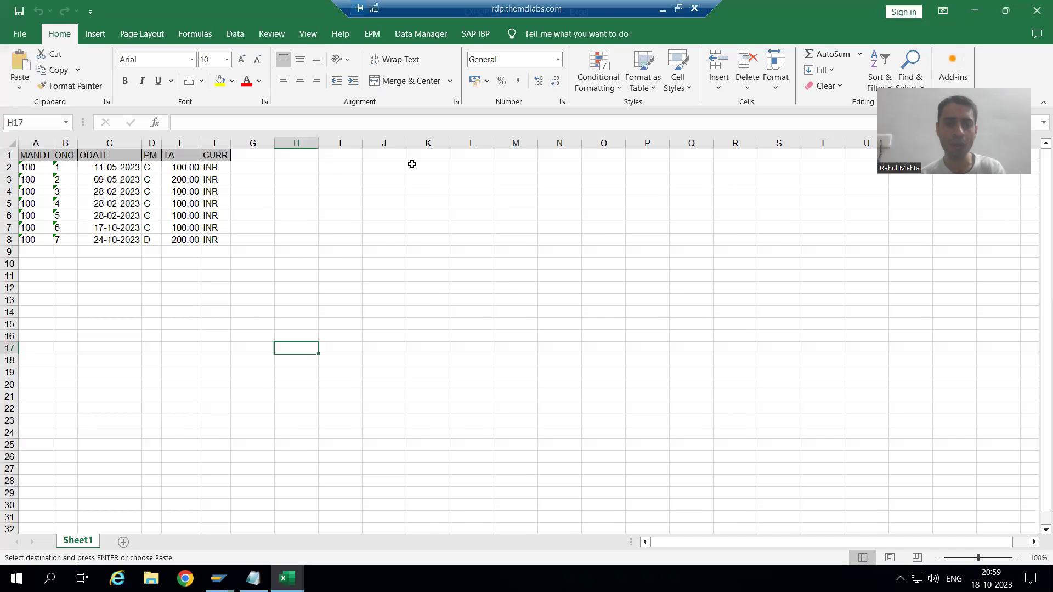
pyautogui.click(431, 158)
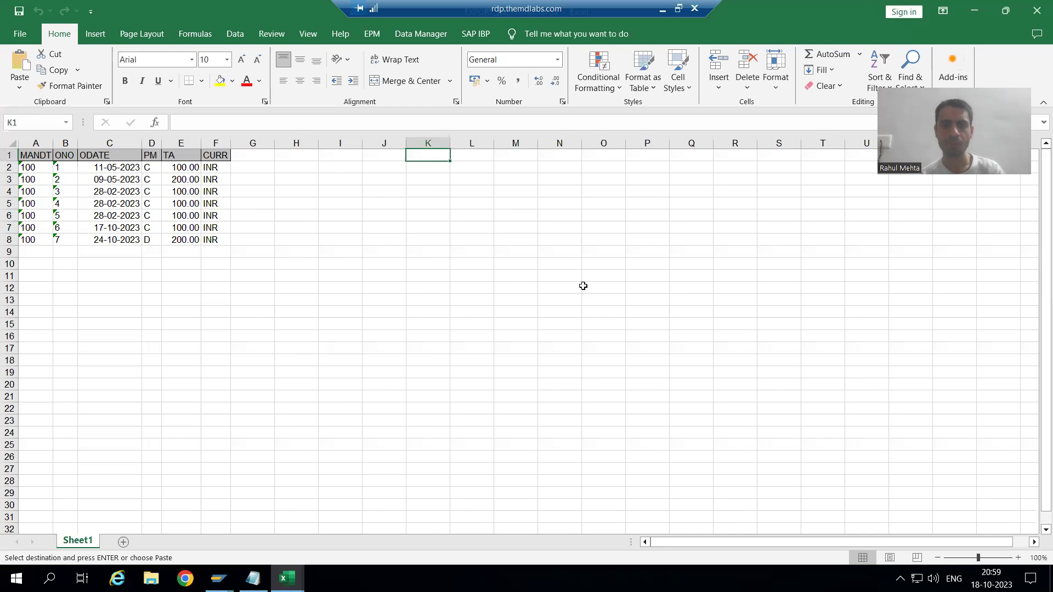
pyautogui.hotkey('ctrl', 'v')
pyautogui.click(610, 409)
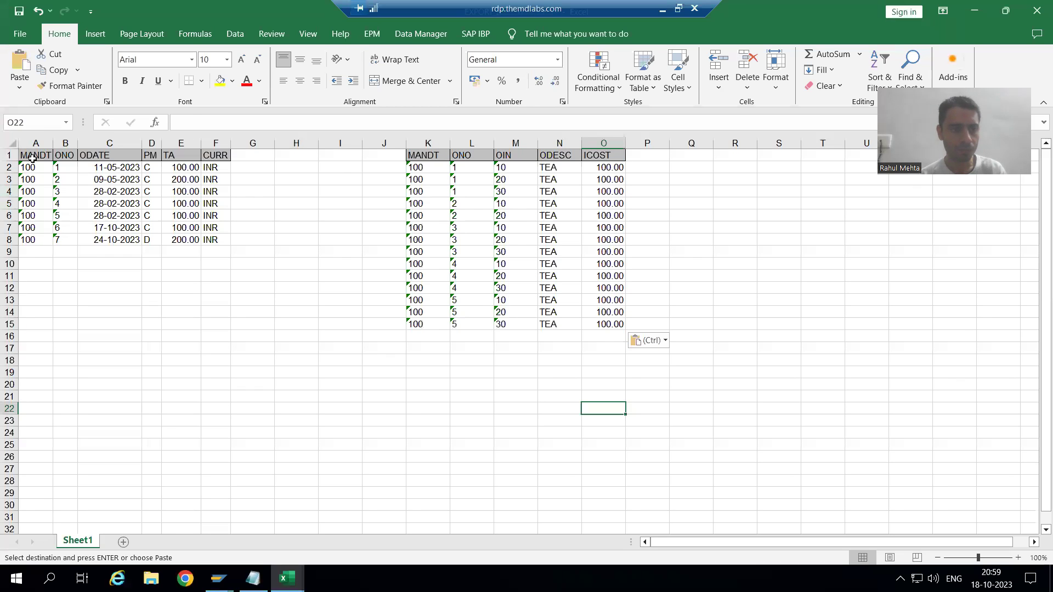
pyautogui.moveTo(30, 159); pyautogui.dragTo(218, 244)
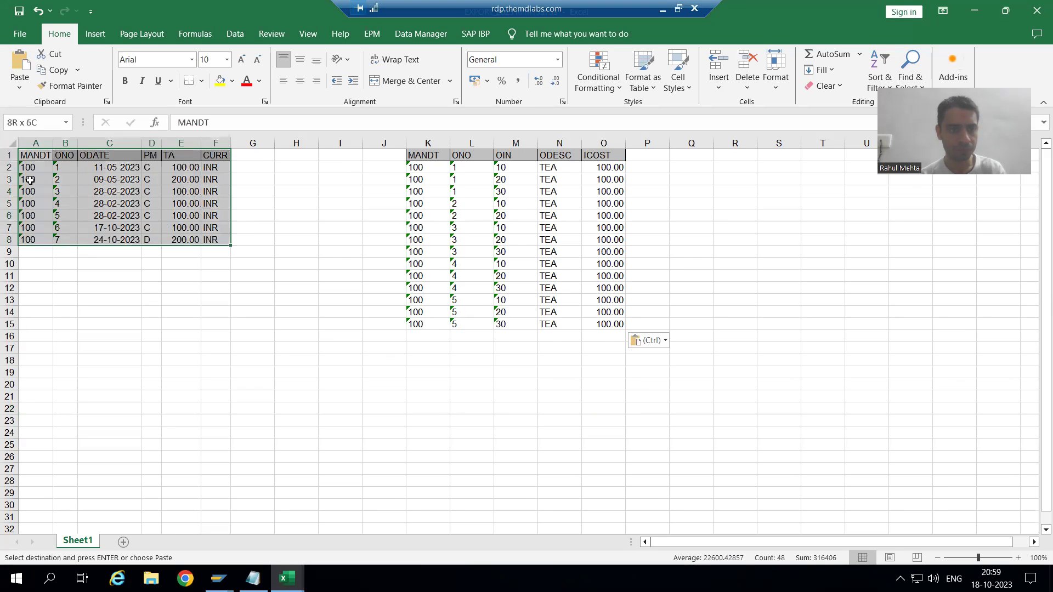
# Step: Delete the MANDT column from the header table (column A) and item table (column J)
pyautogui.click(40, 142)
pyautogui.rightClick(40, 142)
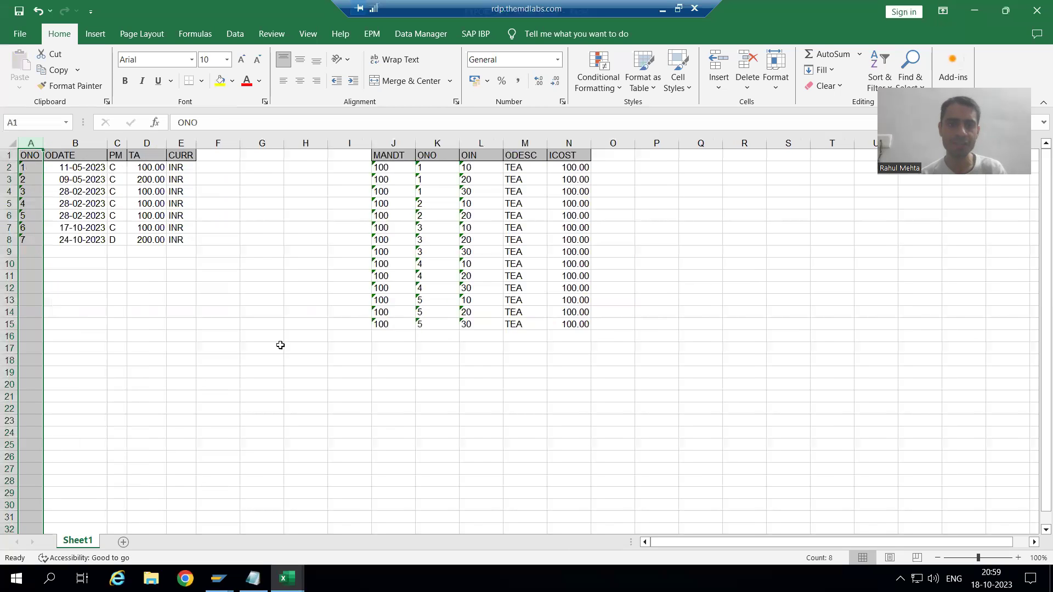
pyautogui.click(280, 368)
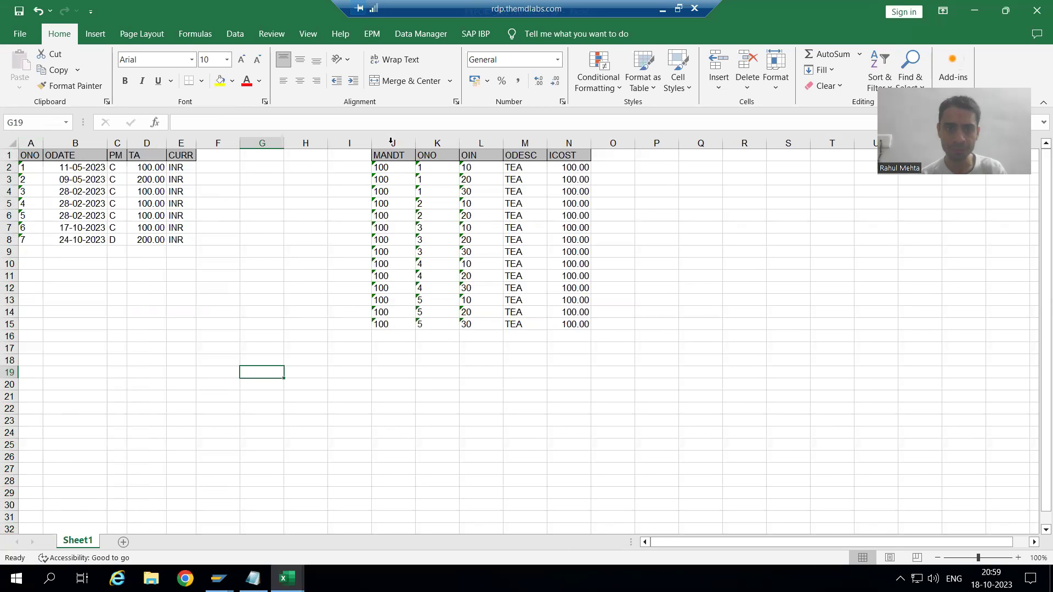
pyautogui.click(389, 146)
pyautogui.rightClick(391, 145)
pyautogui.click(407, 278)
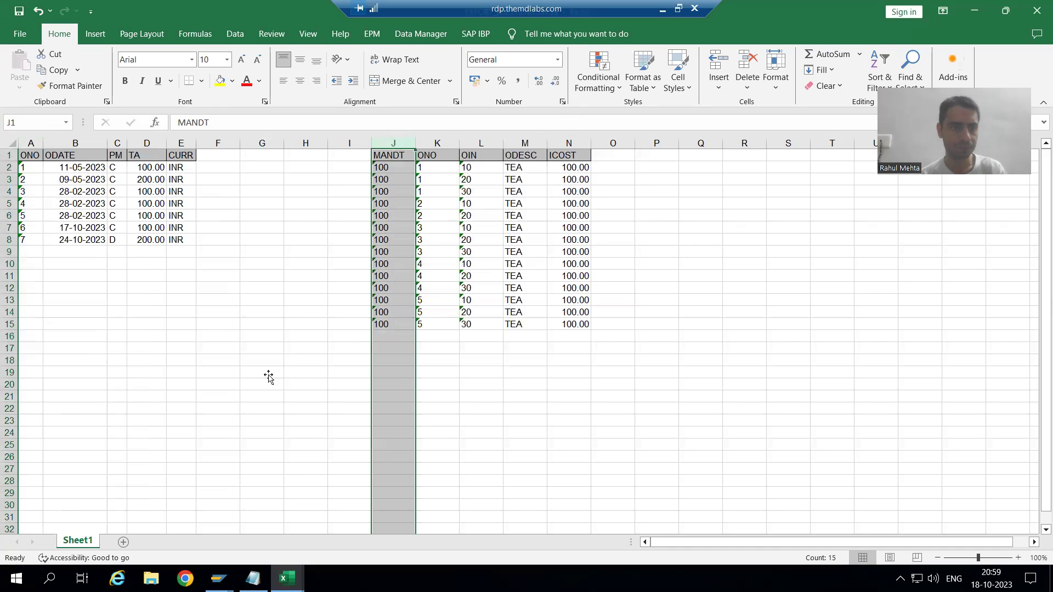
pyautogui.click(269, 375)
pyautogui.moveTo(25, 167); pyautogui.dragTo(29, 228)
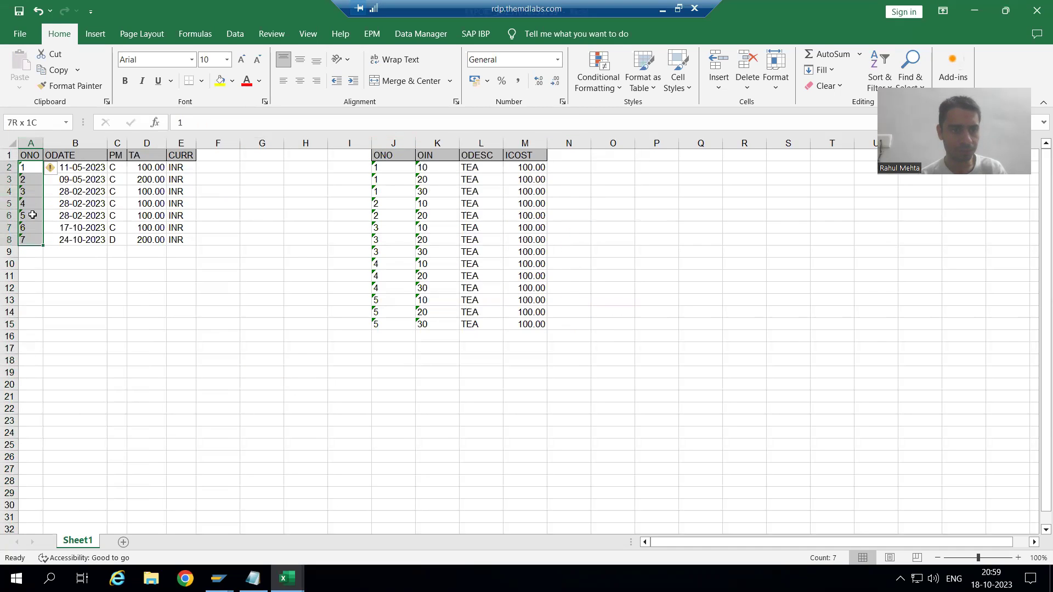
# Step: Convert the header table's text-stored ONO values in A2:A8 to numbers
pyautogui.click(52, 168)
pyautogui.press('Return')
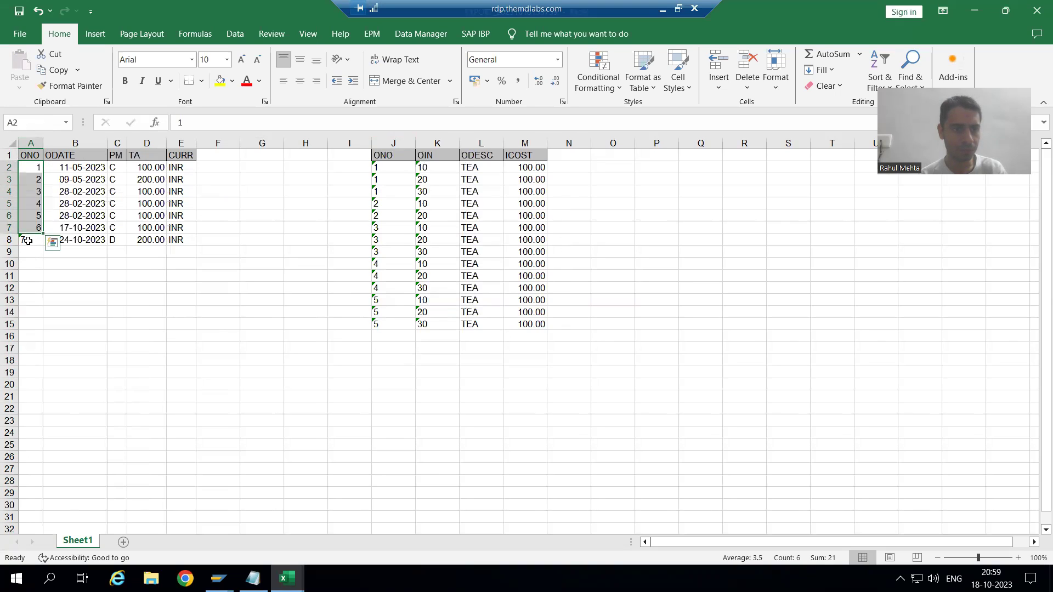
pyautogui.click(24, 240)
pyautogui.click(53, 241)
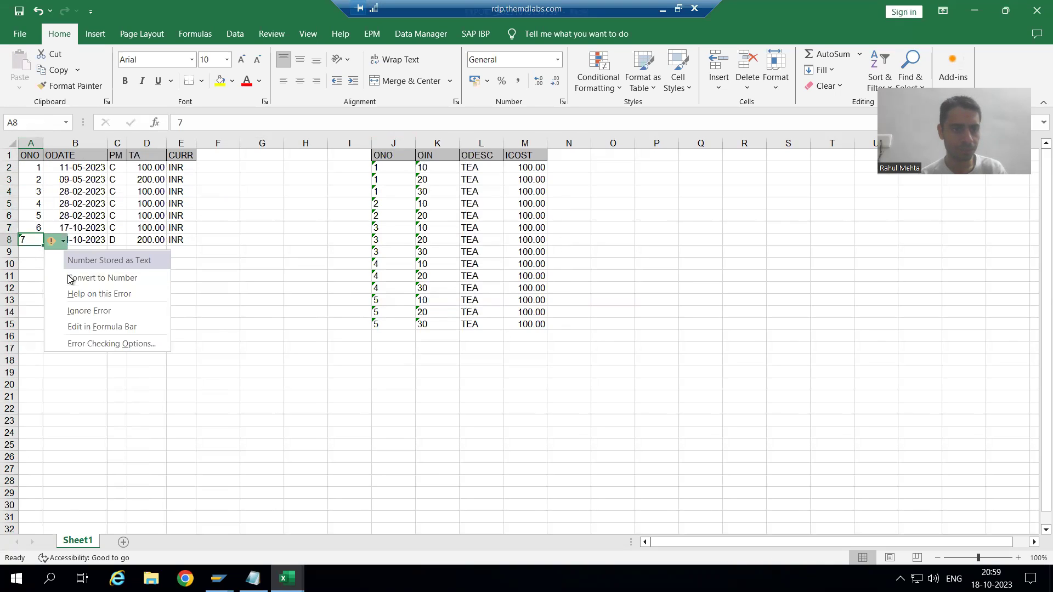
pyautogui.click(71, 278)
# Step: Convert the item ONO and OIN values J2:K15 to numbers and widen column A
pyautogui.moveTo(390, 168); pyautogui.dragTo(433, 325)
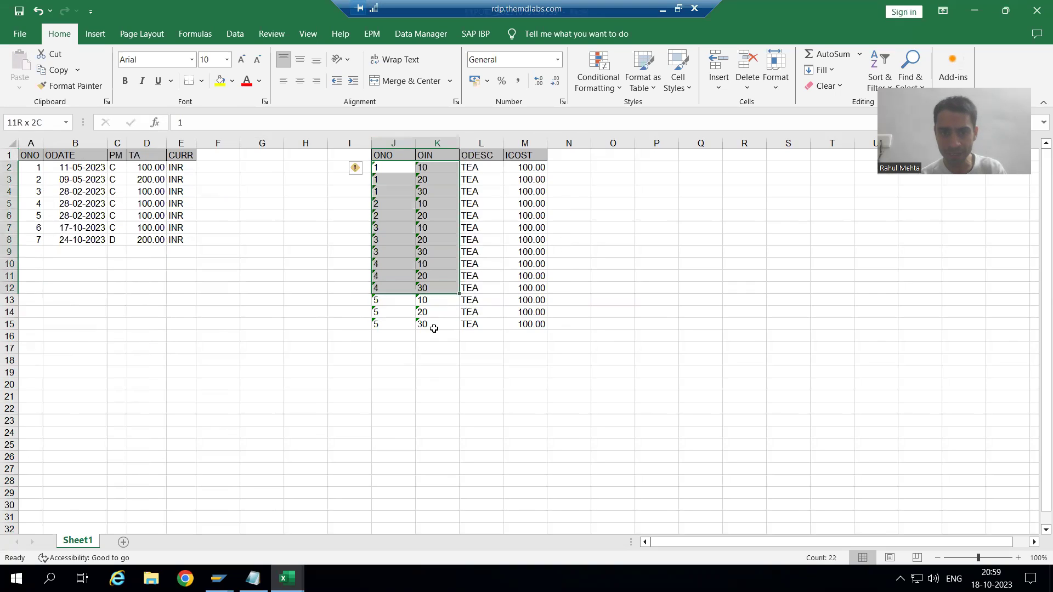
pyautogui.click(362, 170)
pyautogui.click(406, 205)
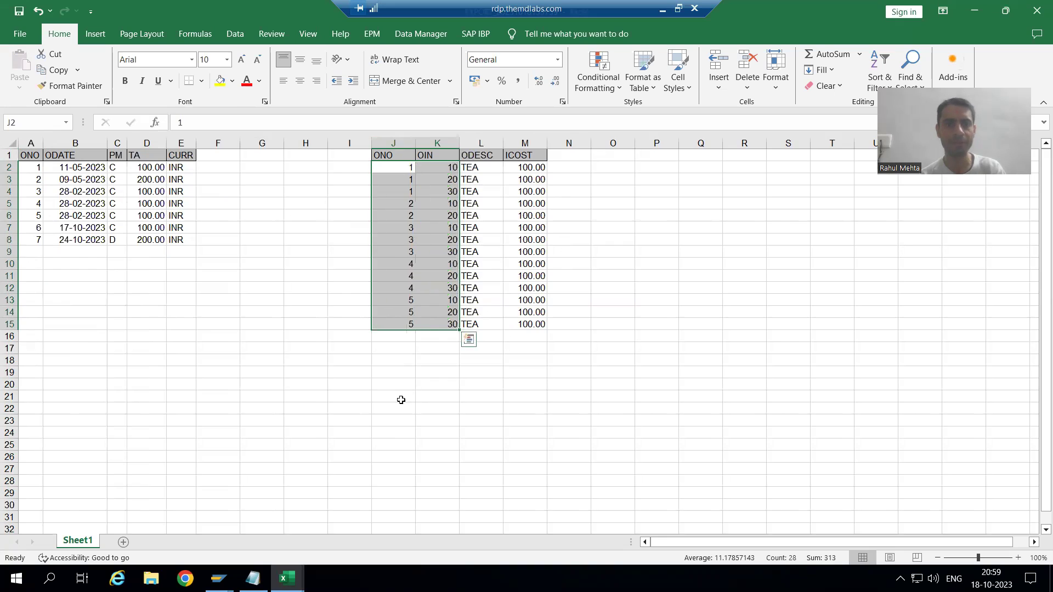
pyautogui.click(402, 400)
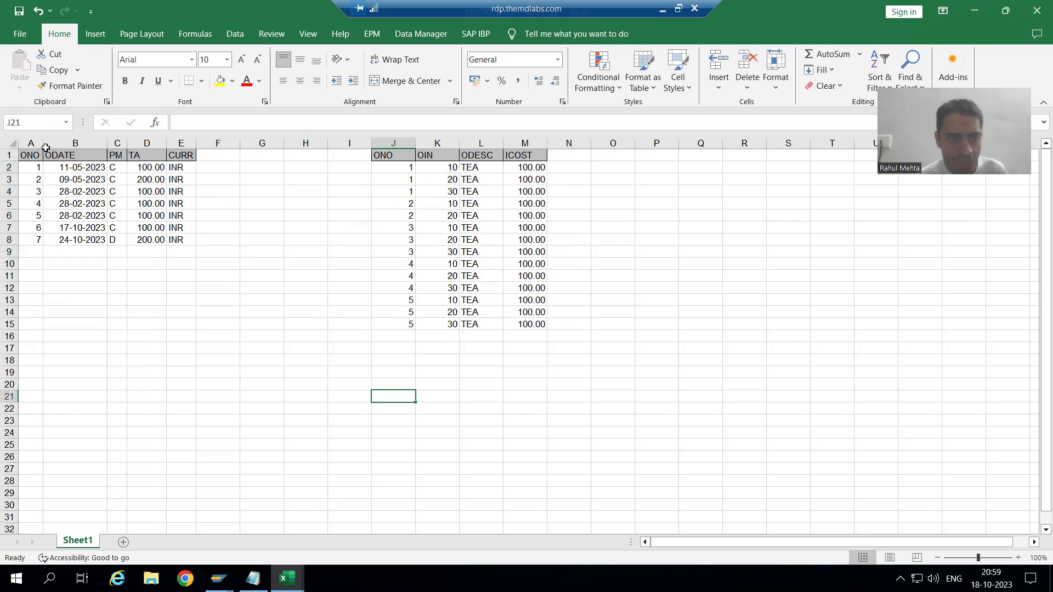
pyautogui.moveTo(44, 144); pyautogui.dragTo(72, 149)
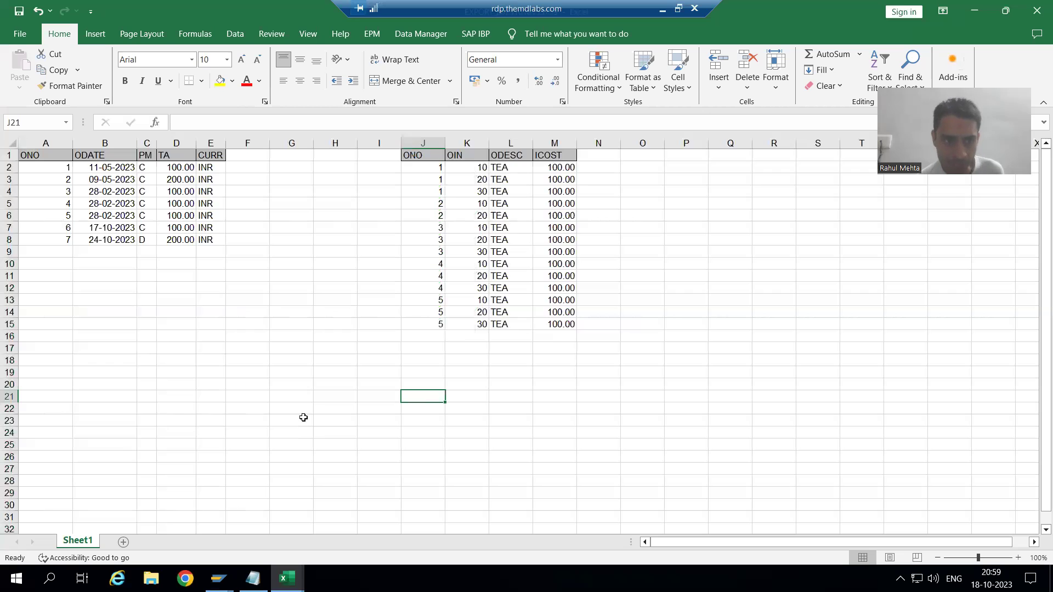
# Step: Enter 1 in cell A20 and 5 in cell B20
pyautogui.click(57, 386)
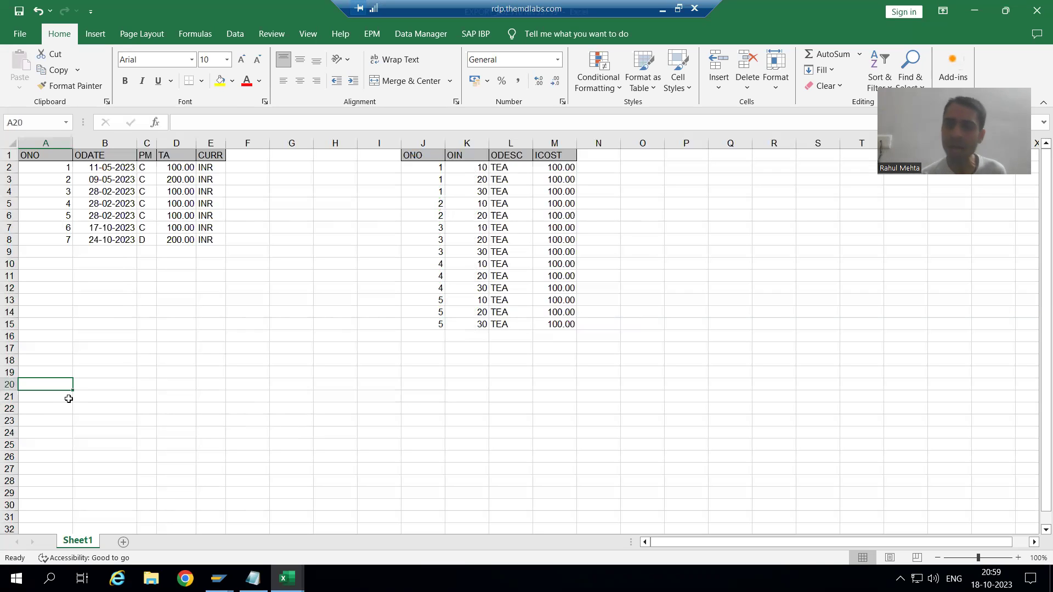
pyautogui.write('1')
pyautogui.press('Tab')
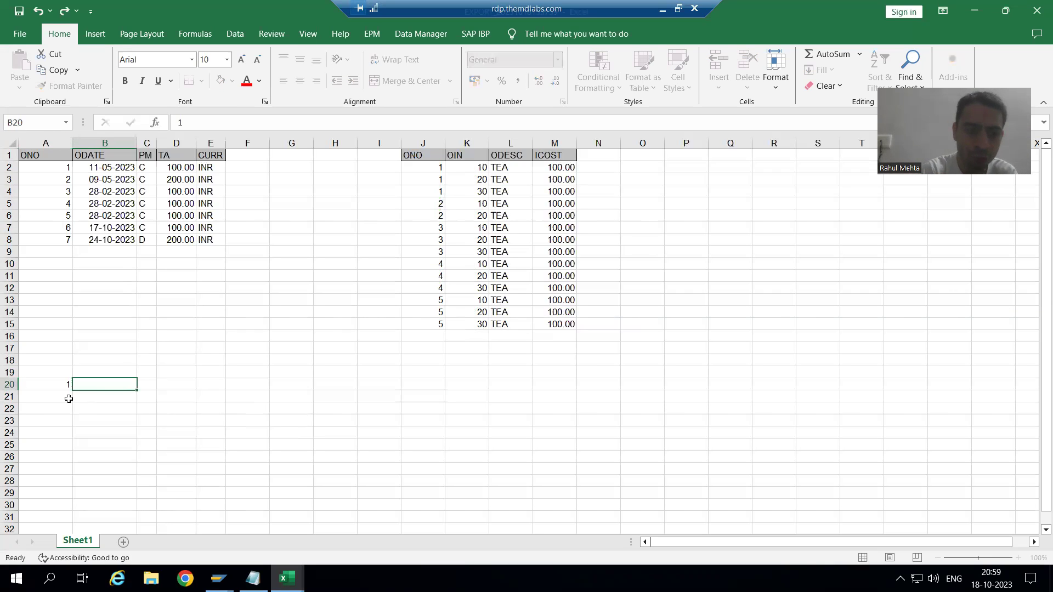
pyautogui.write('5')
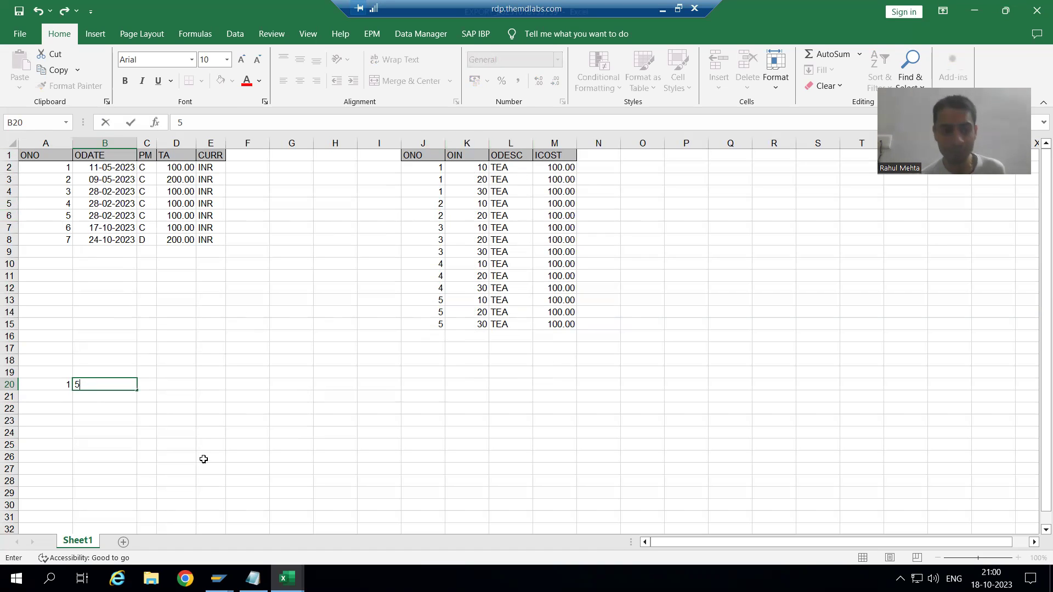
pyautogui.click(145, 457)
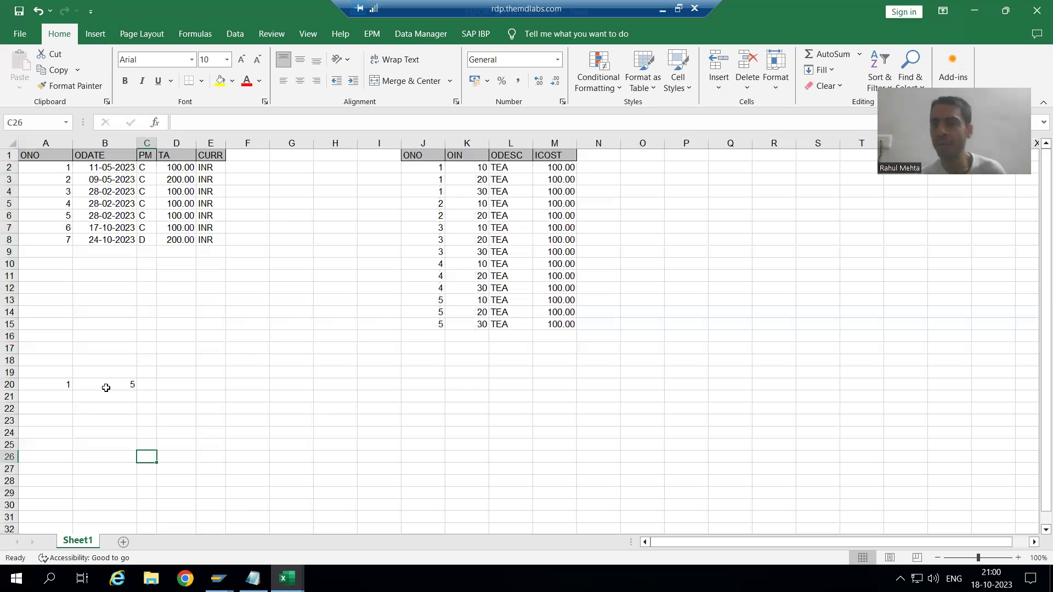
# Step: Select header ONO values A2:A6 and item ONO values J2:J15 for comparison
pyautogui.click(62, 169)
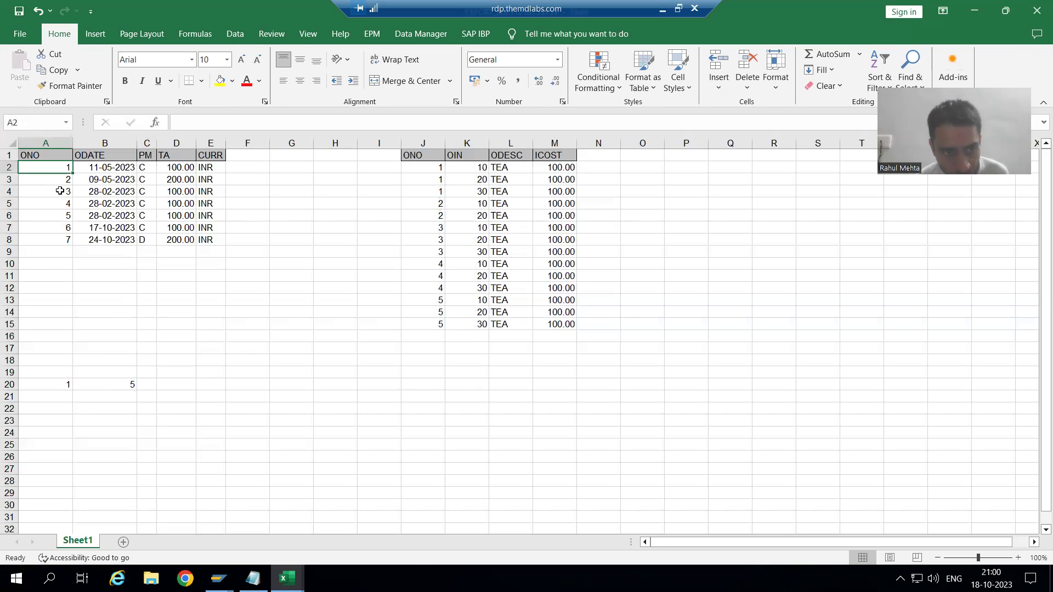
pyautogui.moveTo(60, 191); pyautogui.dragTo(58, 219)
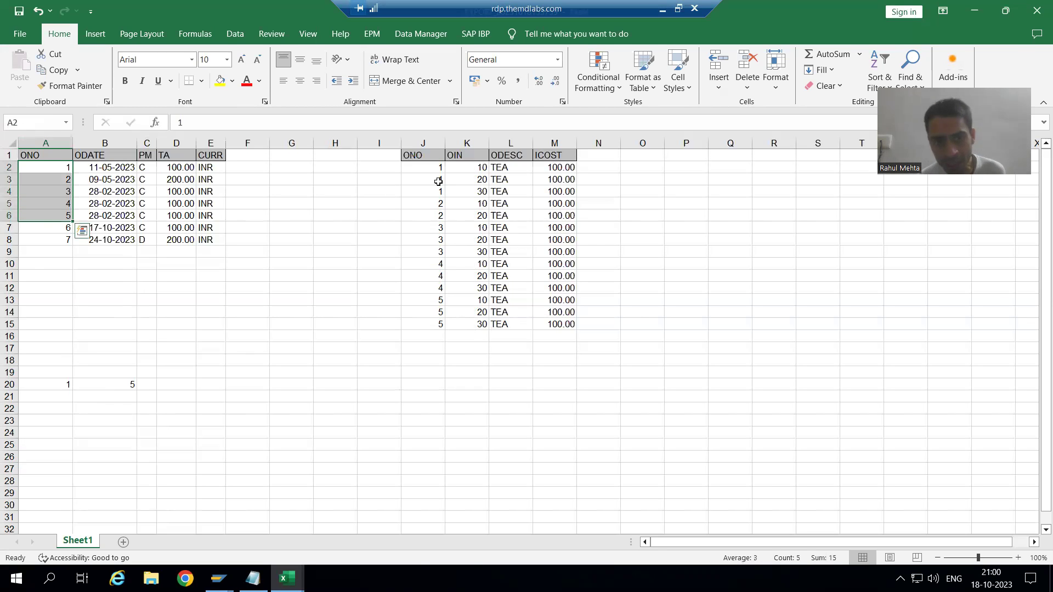
pyautogui.moveTo(431, 168); pyautogui.dragTo(425, 324)
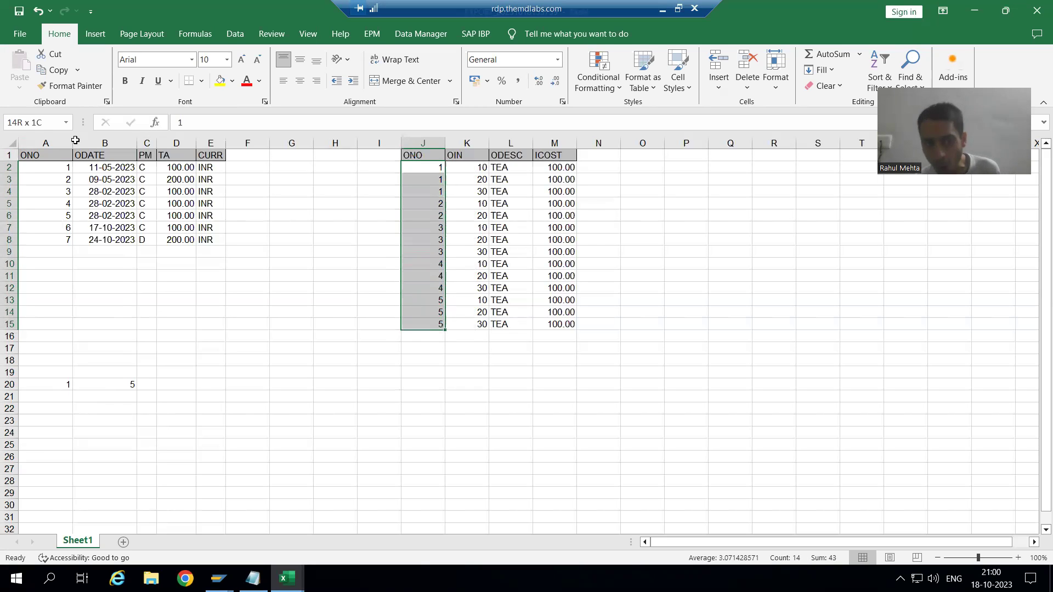